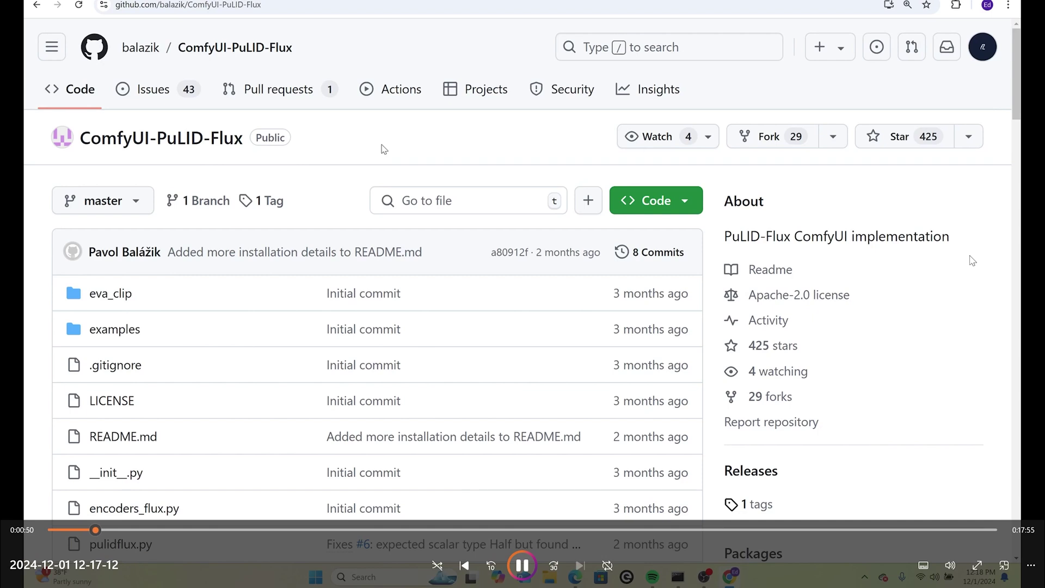
Read down the ComfyUI-PuLID-Flux README past the example image, Notes and Supported Flux models to Installation
left_click(315, 4)
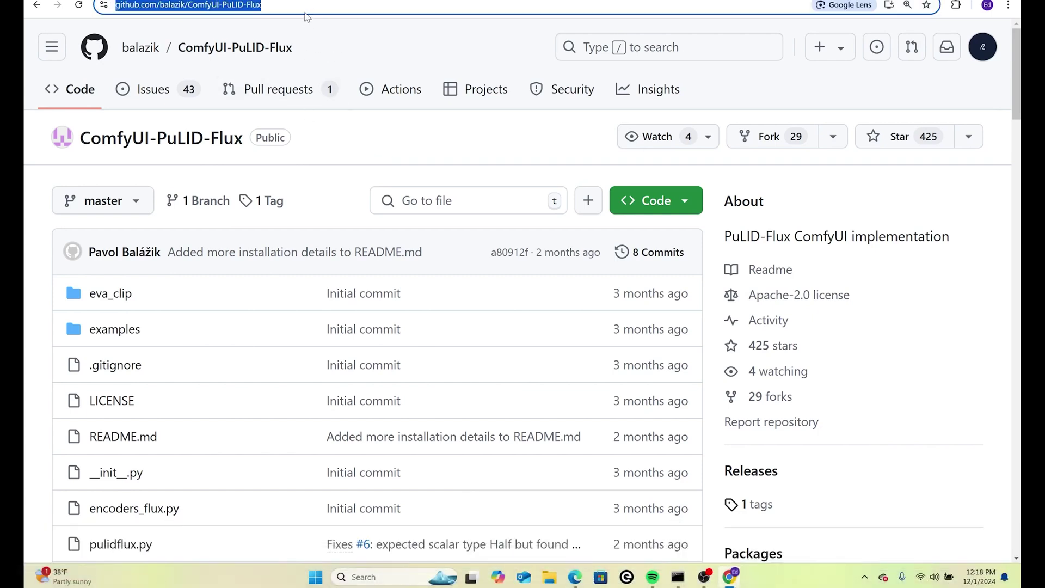
left_click(398, 146)
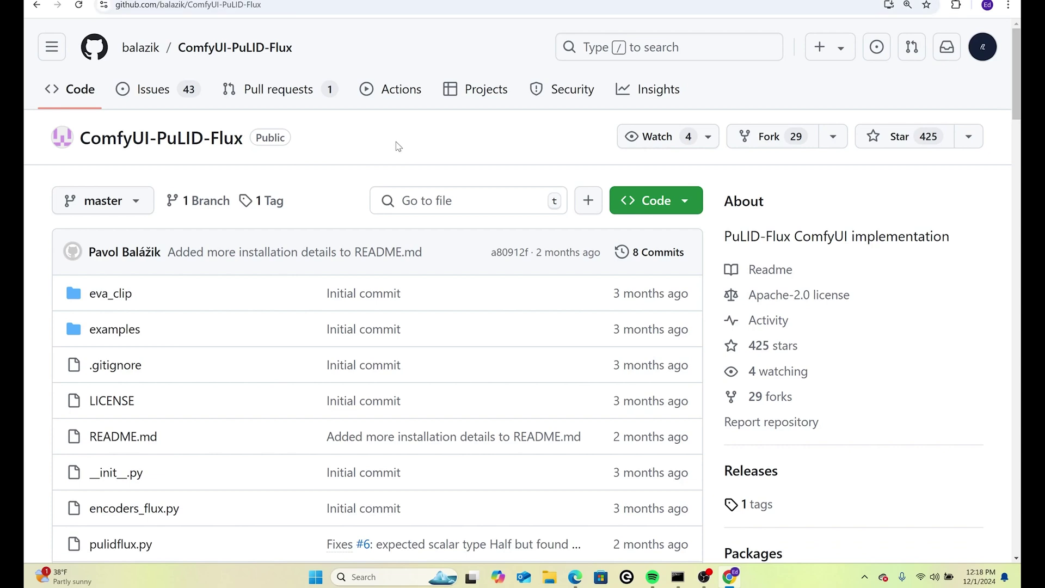
scroll(411, 154, "down", 10)
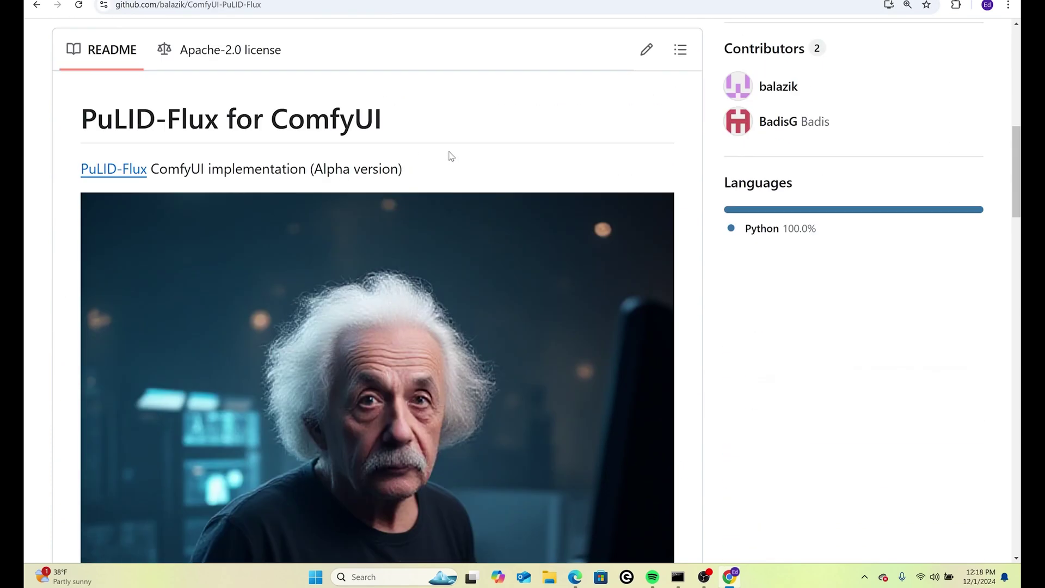
scroll(451, 156, "down", 1)
scroll(450, 157, "up", 2)
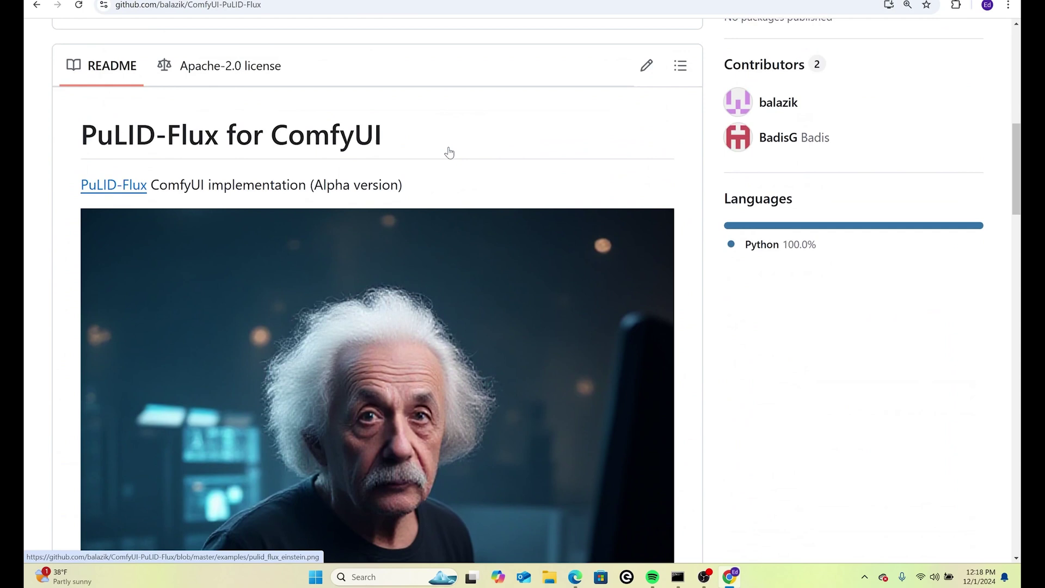
scroll(454, 172, "down", 9)
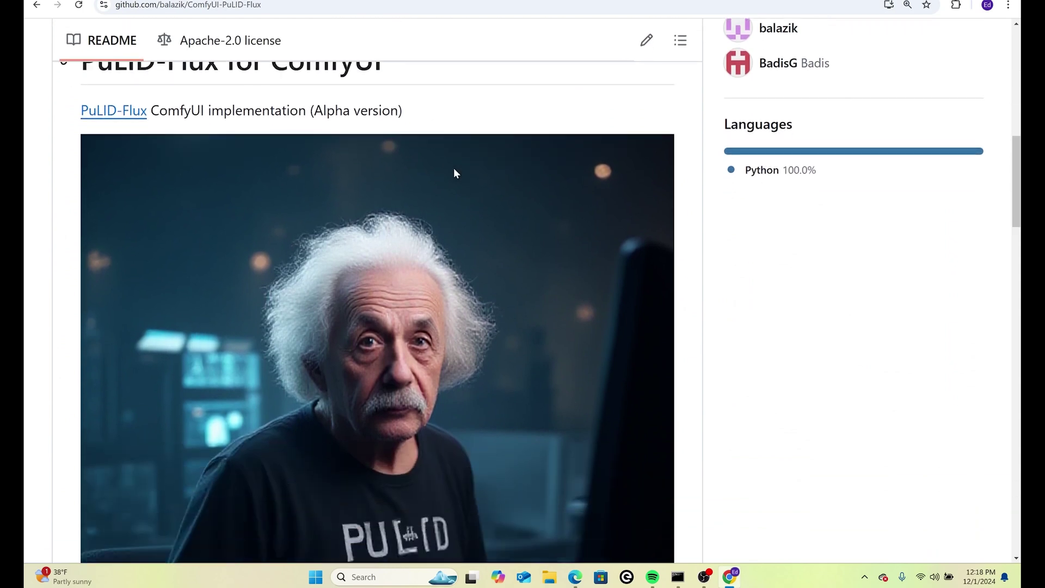
scroll(454, 174, "down", 6)
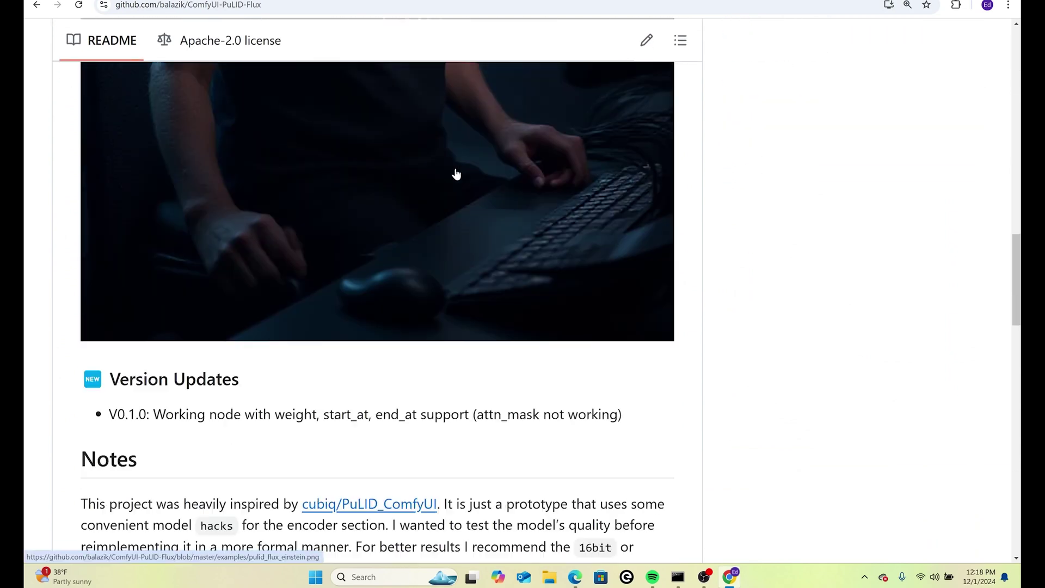
scroll(447, 231, "down", 2)
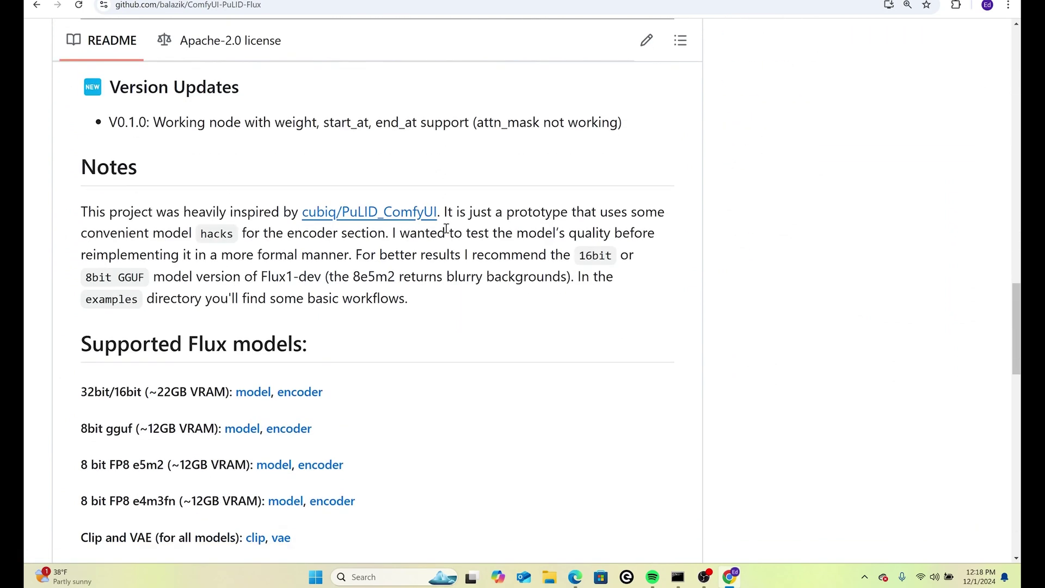
scroll(484, 259, "down", 2)
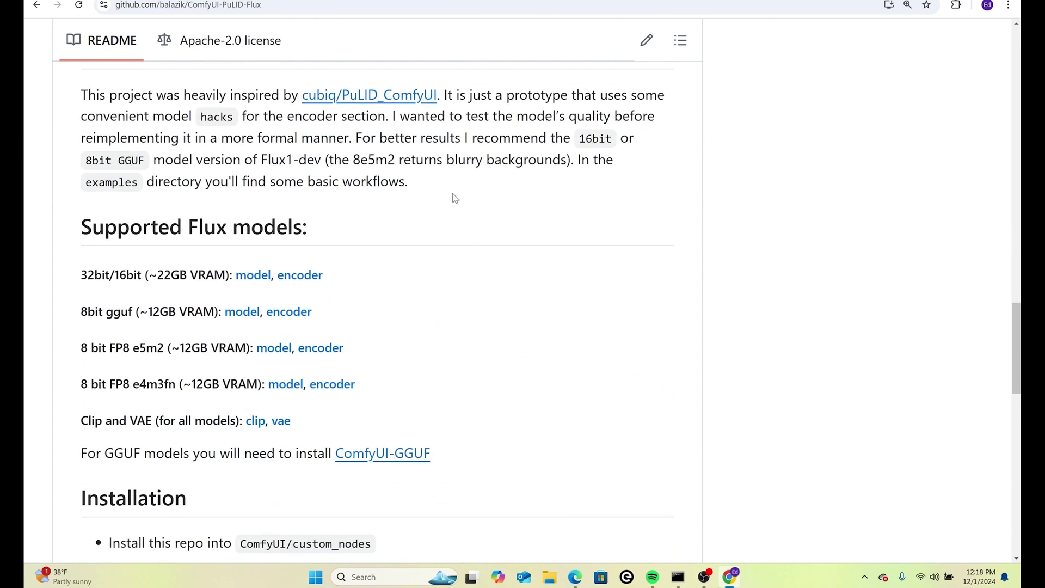
scroll(455, 199, "down", 6)
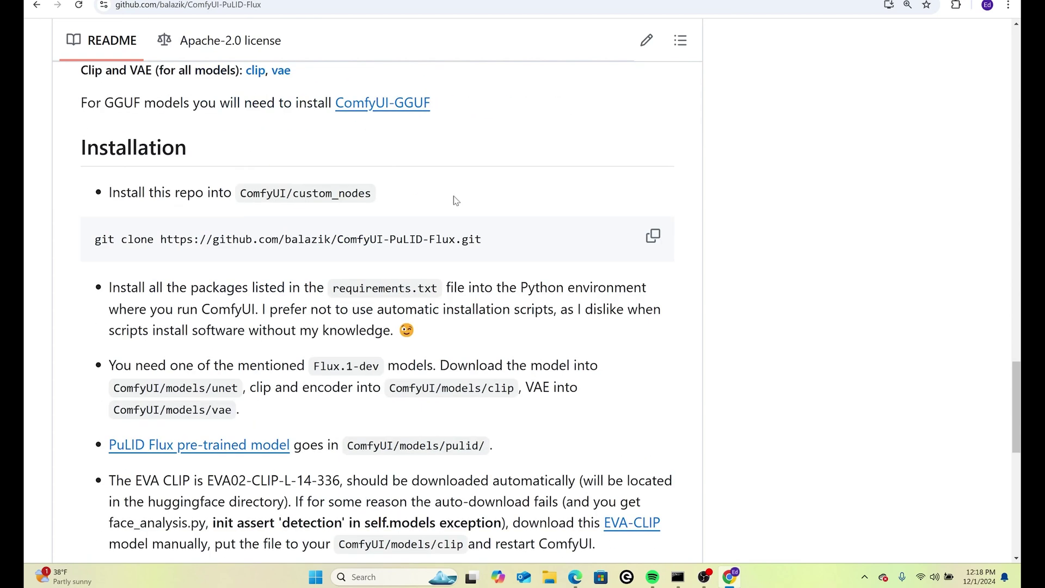
scroll(456, 201, "down", 2)
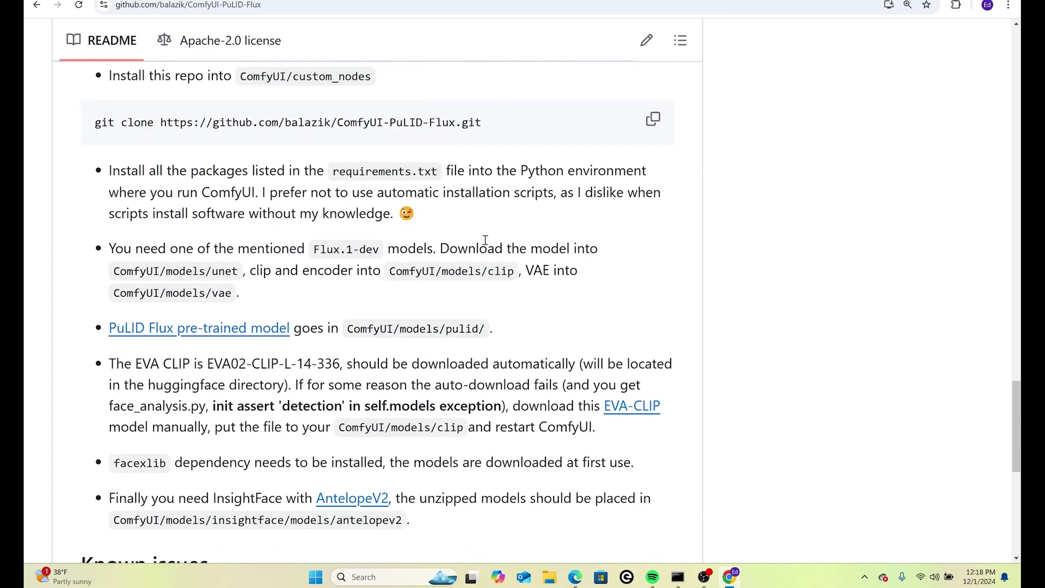
scroll(493, 236, "up", 1)
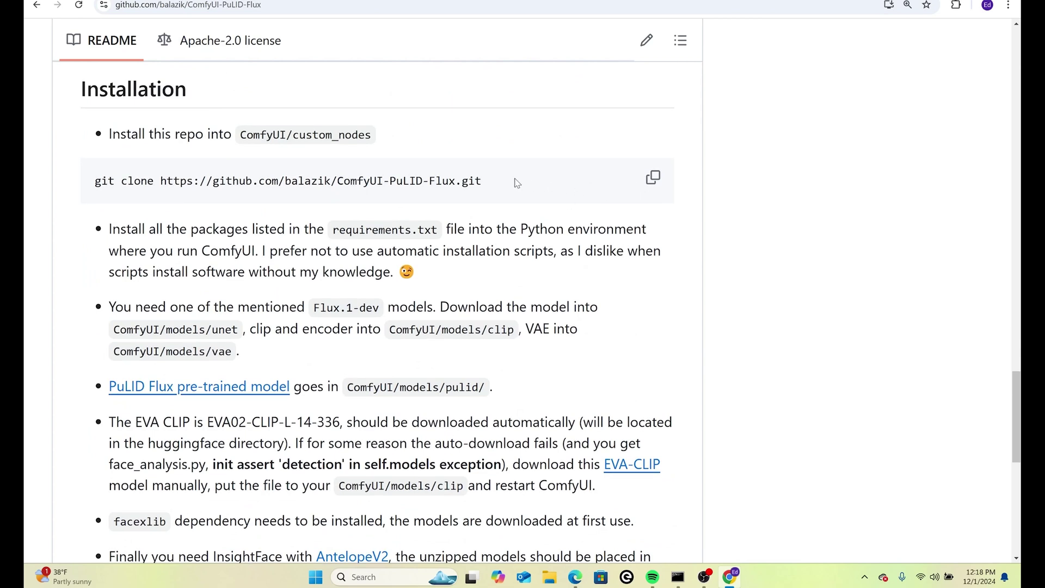
Copy the git clone command, then review Flux.1-dev, PuLID, EVA CLIP, facexlib and AntelopeV2 requirements
left_click(653, 178)
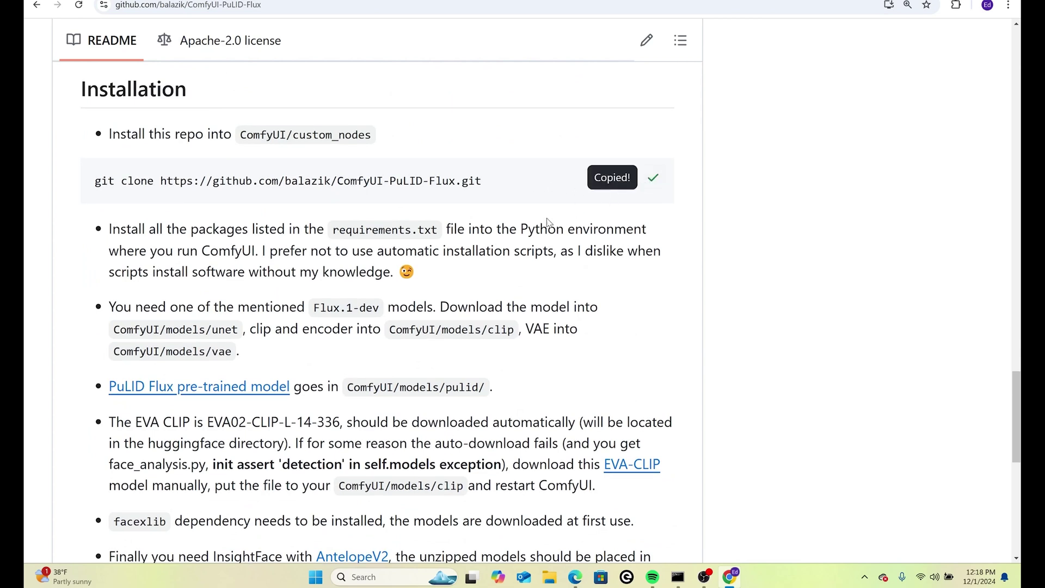
scroll(506, 223, "down", 1)
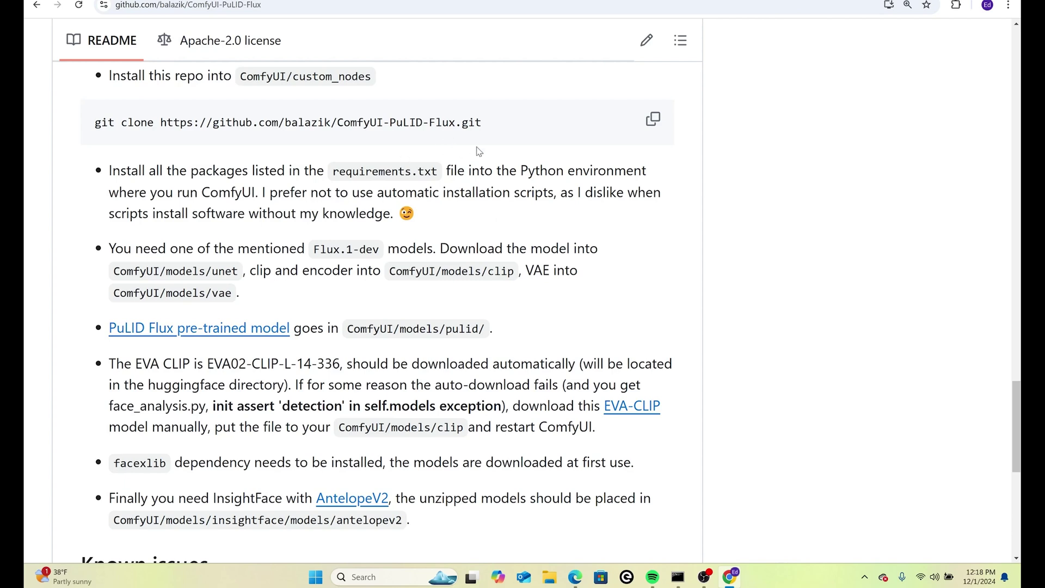
scroll(478, 213, "down", 1)
scroll(457, 209, "up", 1)
scroll(443, 201, "down", 1)
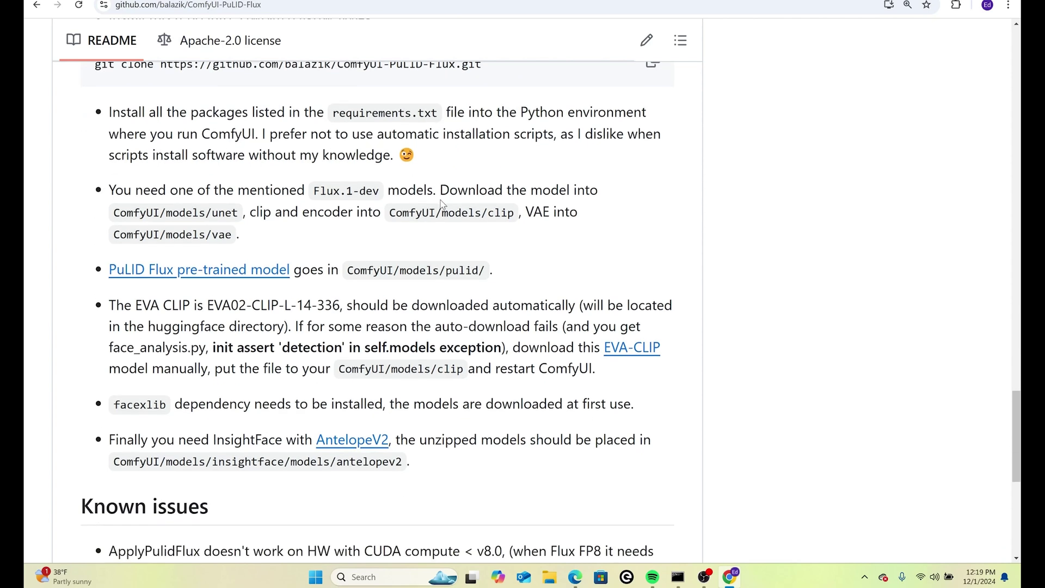
scroll(560, 217, "down", 1)
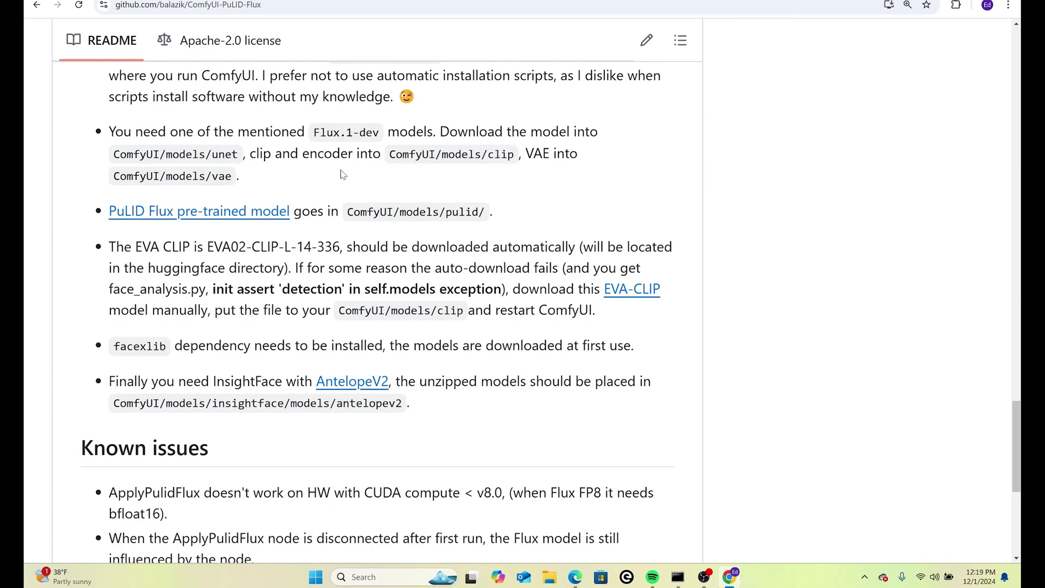
scroll(341, 171, "down", 1)
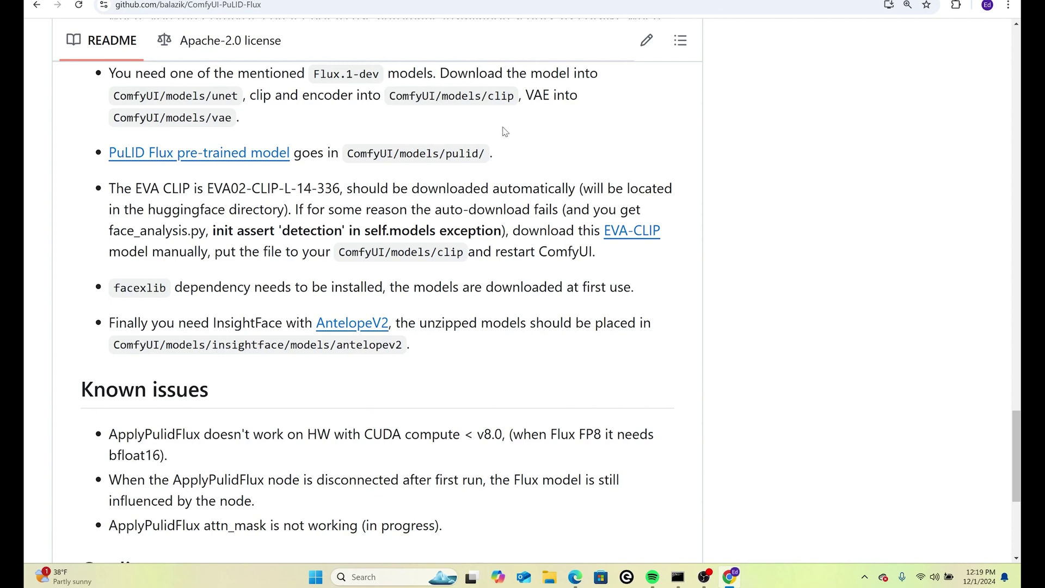
scroll(506, 128, "down", 1)
scroll(467, 128, "up", 1)
scroll(430, 129, "down", 1)
scroll(430, 128, "down", 1)
scroll(431, 129, "up", 1)
scroll(457, 159, "down", 1)
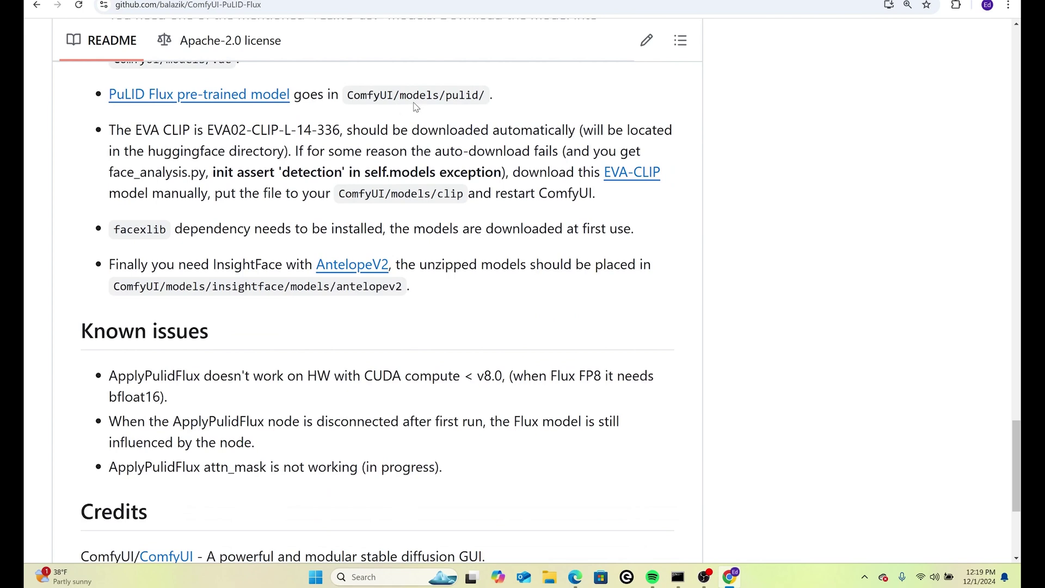
scroll(469, 143, "down", 1)
scroll(468, 141, "up", 1)
scroll(458, 146, "down", 1)
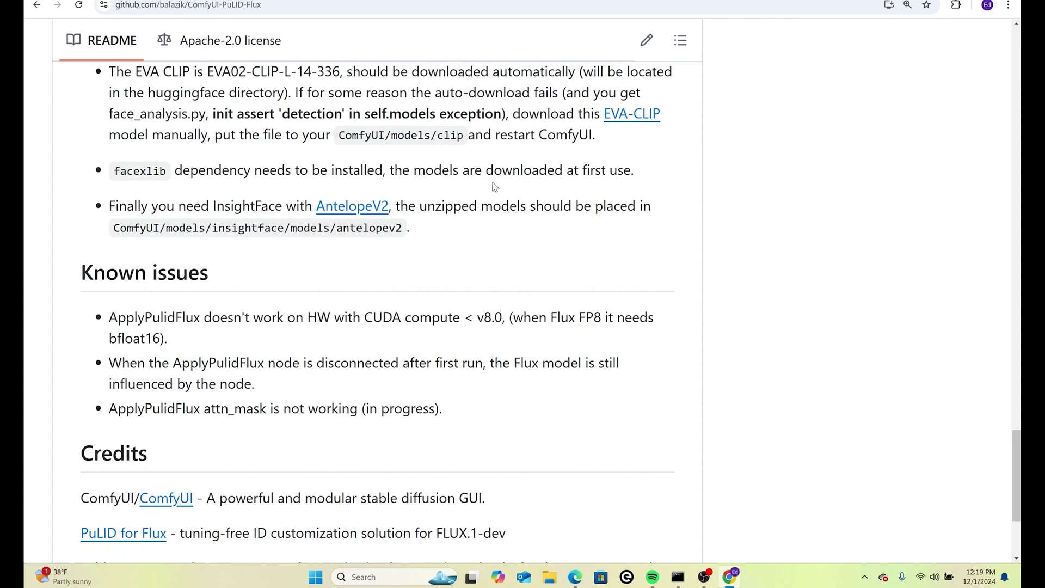
scroll(492, 183, "down", 1)
scroll(493, 182, "up", 1)
scroll(320, 195, "down", 1)
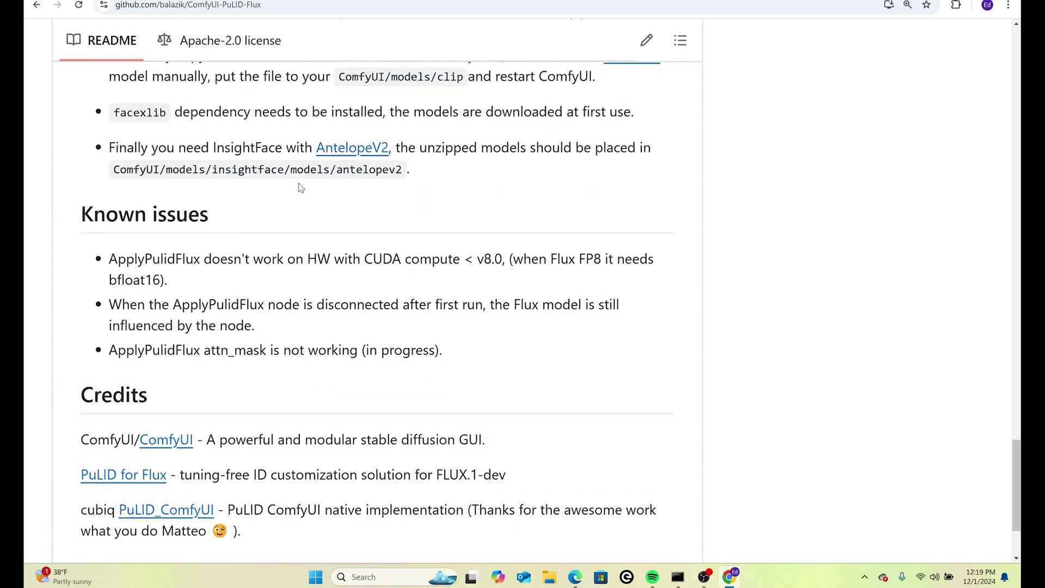
scroll(276, 185, "up", 1)
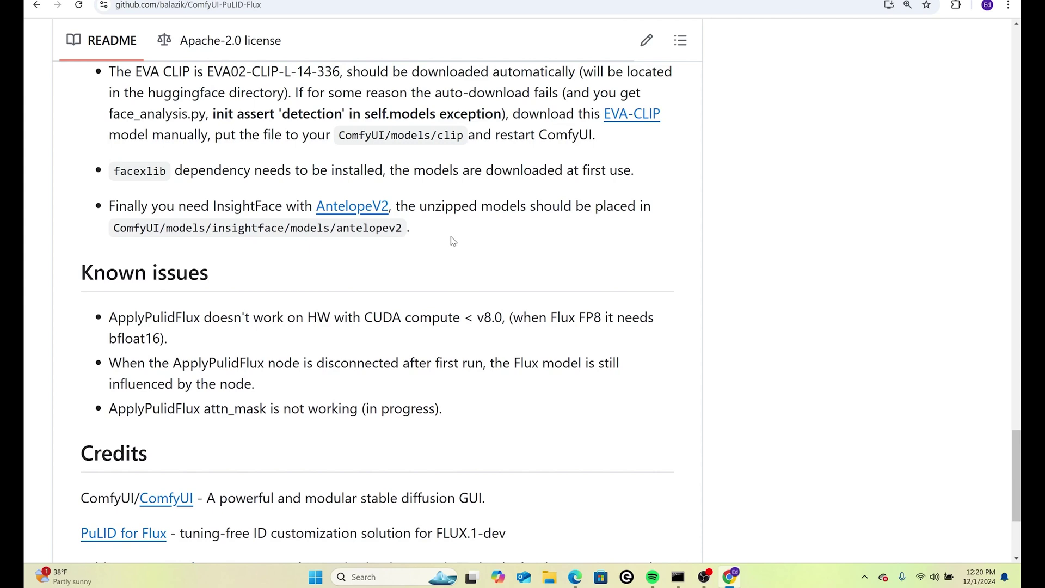
scroll(451, 240, "up", 3)
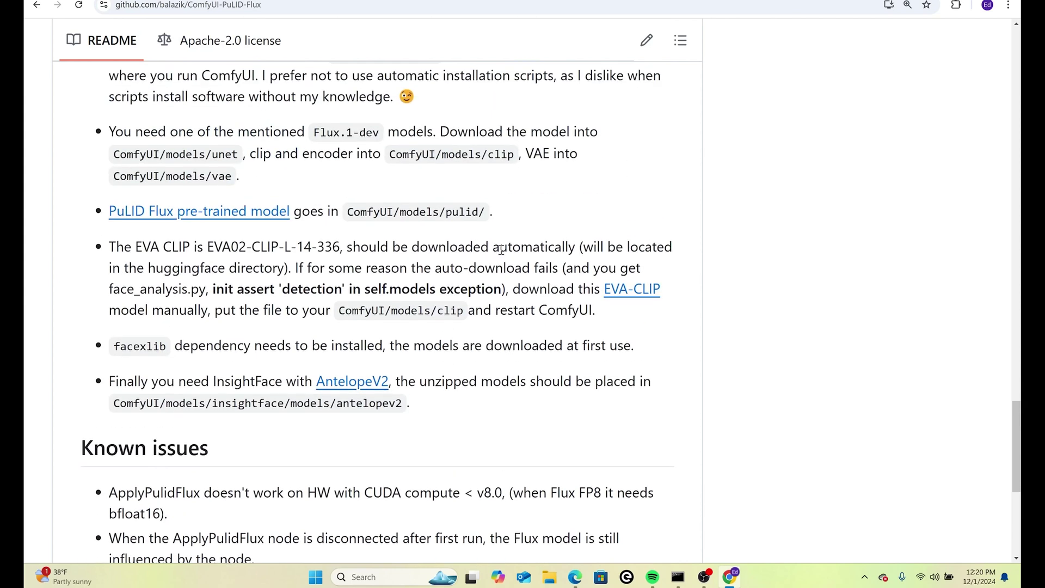
scroll(501, 249, "up", 3)
scroll(501, 249, "up", 10)
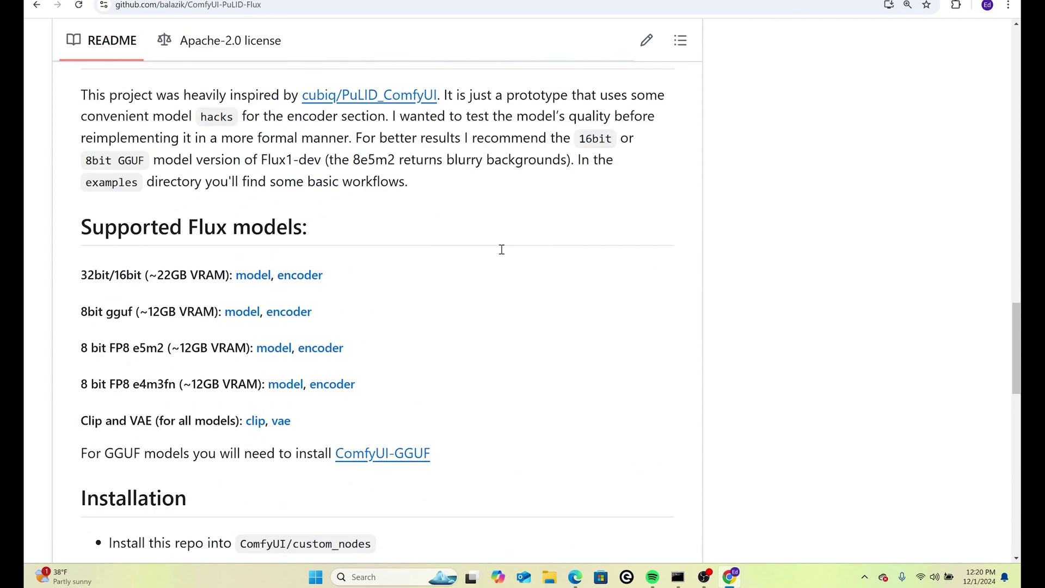
scroll(503, 251, "up", 8)
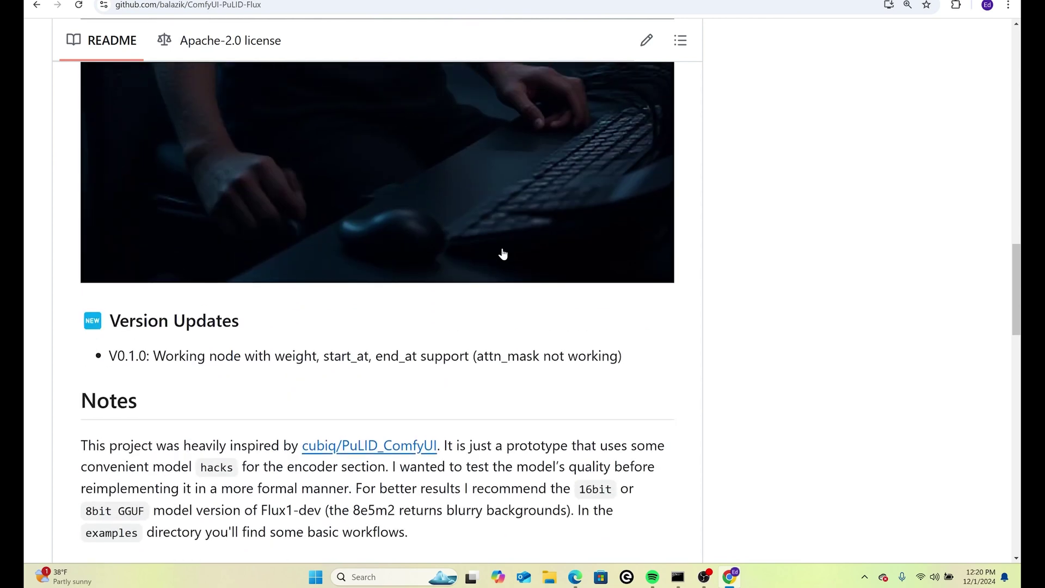
scroll(503, 254, "up", 9)
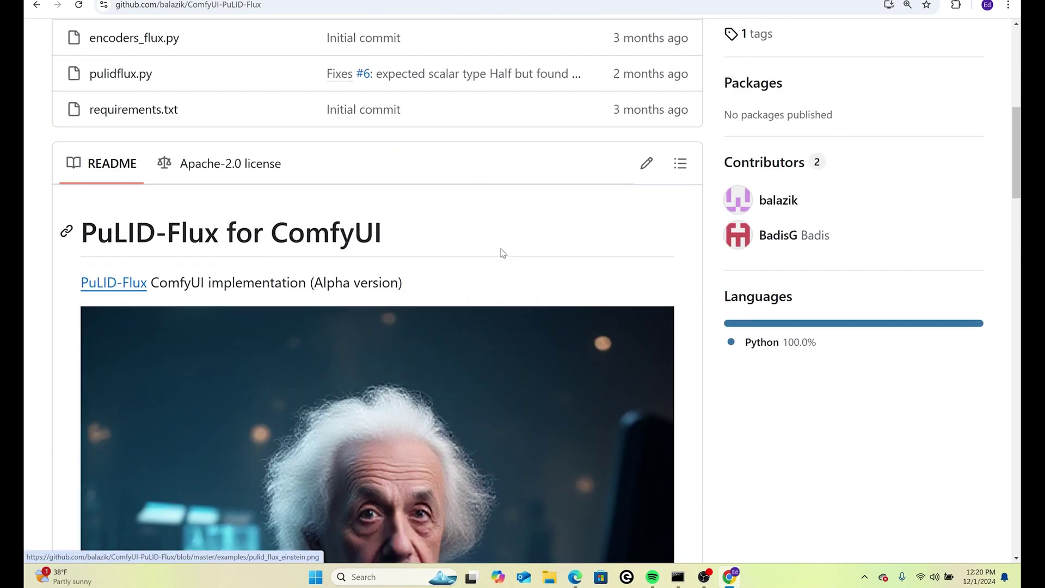
scroll(505, 266, "down", 5)
scroll(505, 266, "down", 15)
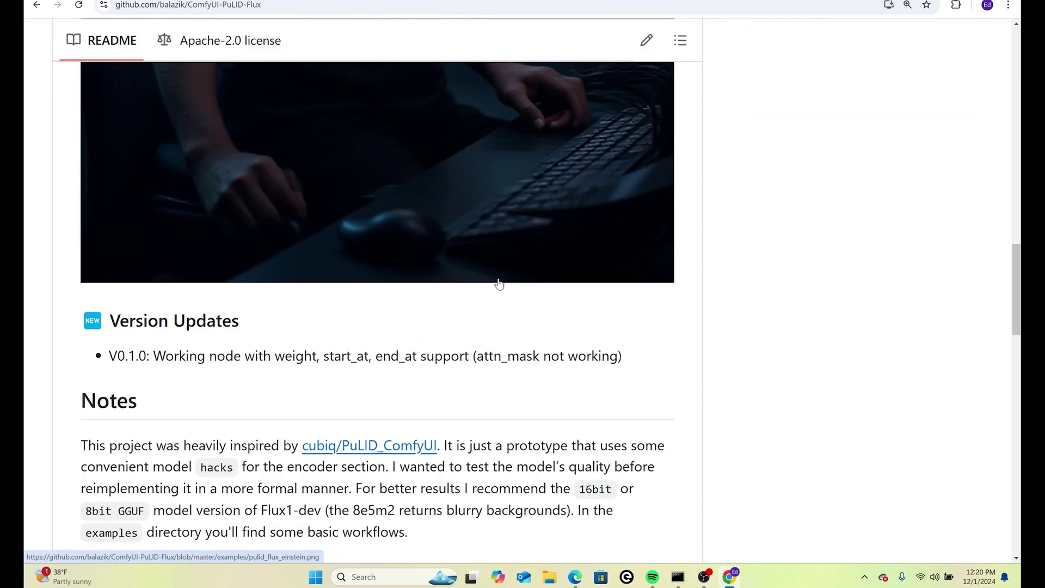
scroll(501, 283, "down", 4)
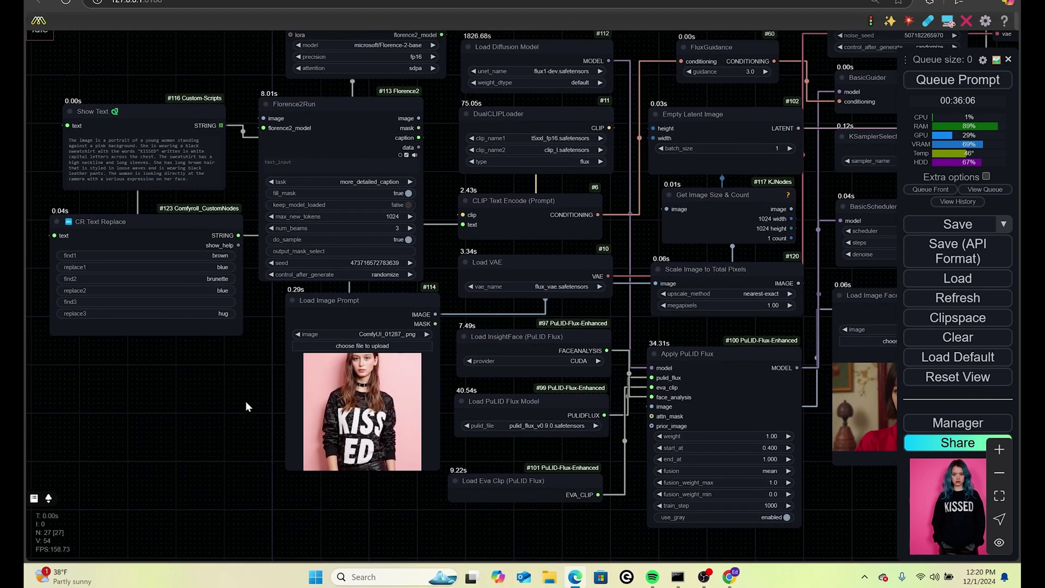
Frame the caption area, nudging the Florence2 model loader and Florence2Run nodes slightly
left_click_drag(233, 401, 277, 391)
scroll(254, 390, "down", 2)
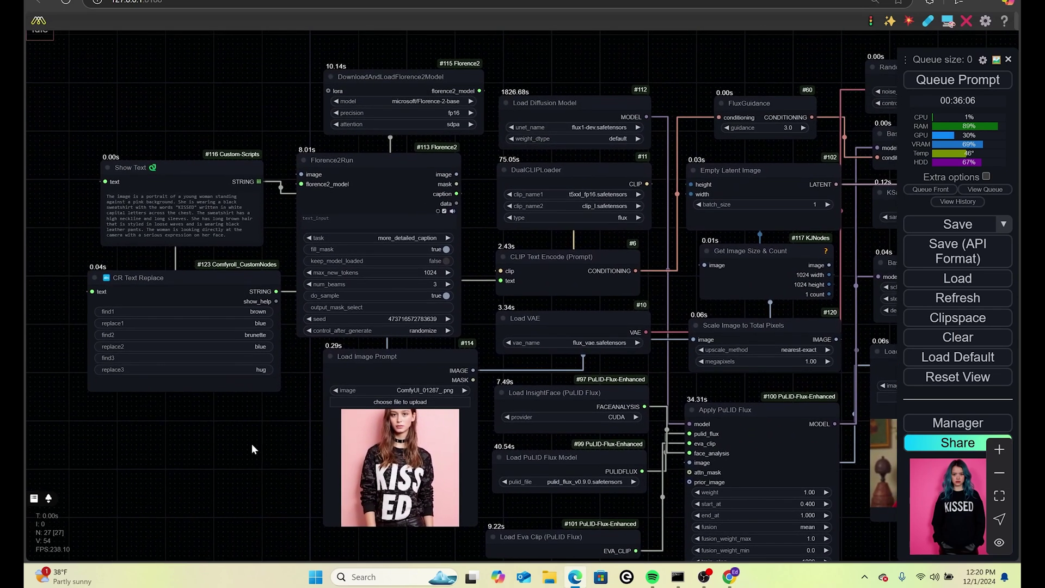
scroll(251, 443, "up", 1)
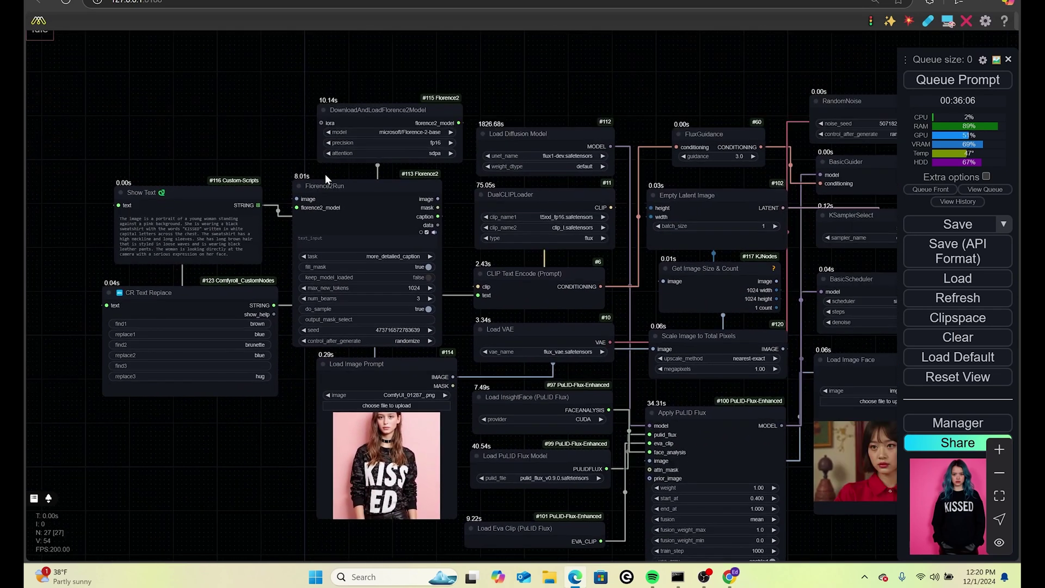
left_click_drag(368, 109, 349, 90)
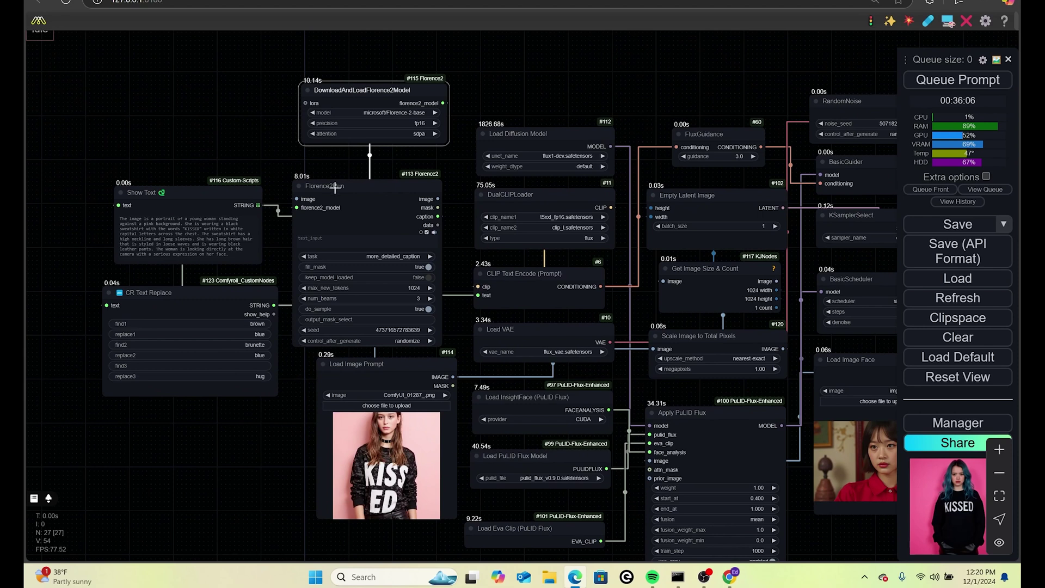
left_click_drag(335, 188, 340, 178)
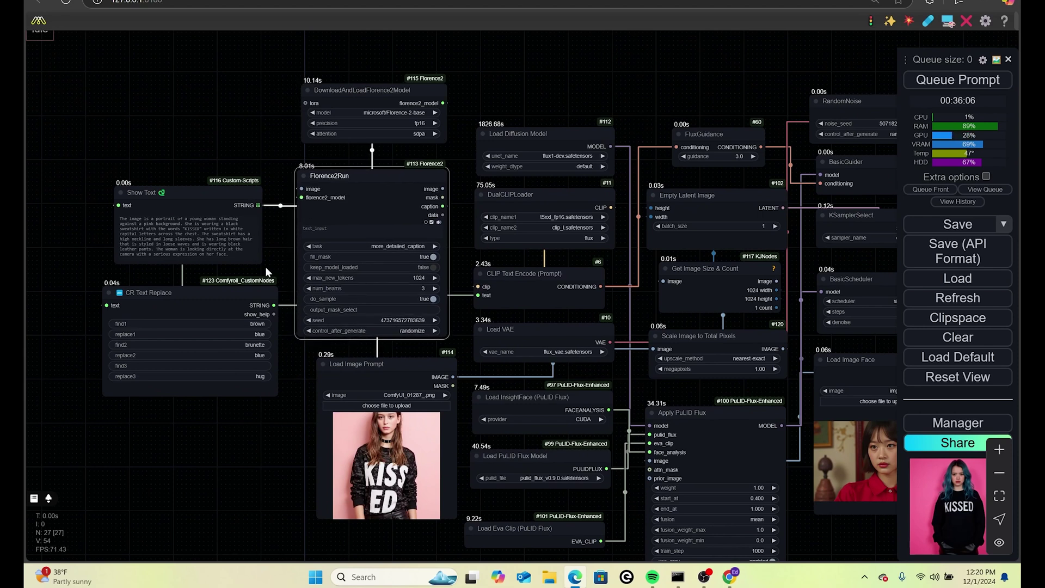
Bring the reference image node into view and center on the CR Text Replace node
left_click_drag(287, 476, 296, 416)
left_click_drag(396, 308, 395, 311)
scroll(280, 427, "up", 3)
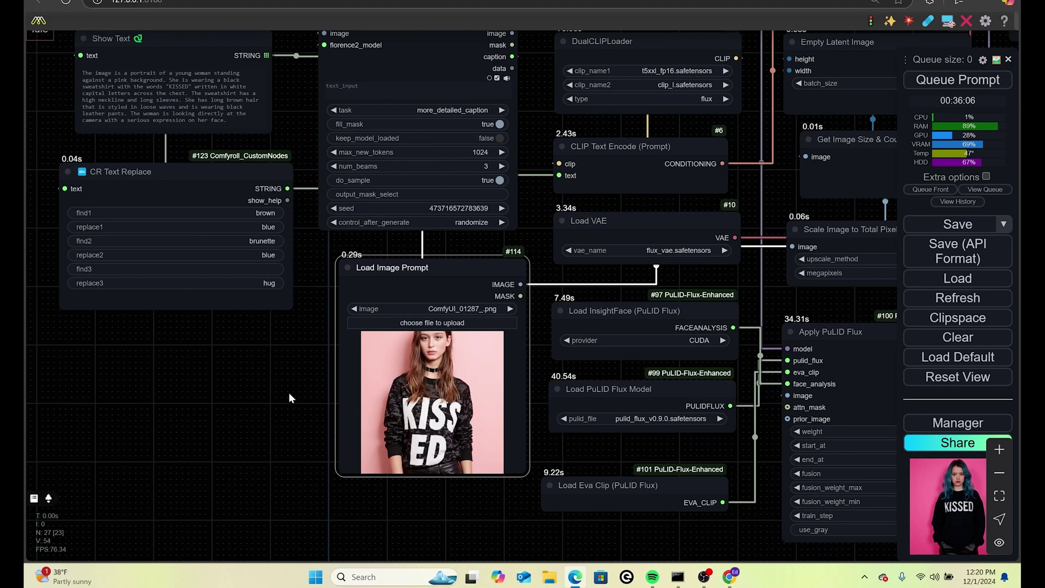
left_click_drag(293, 398, 317, 417)
left_click_drag(311, 131, 366, 191)
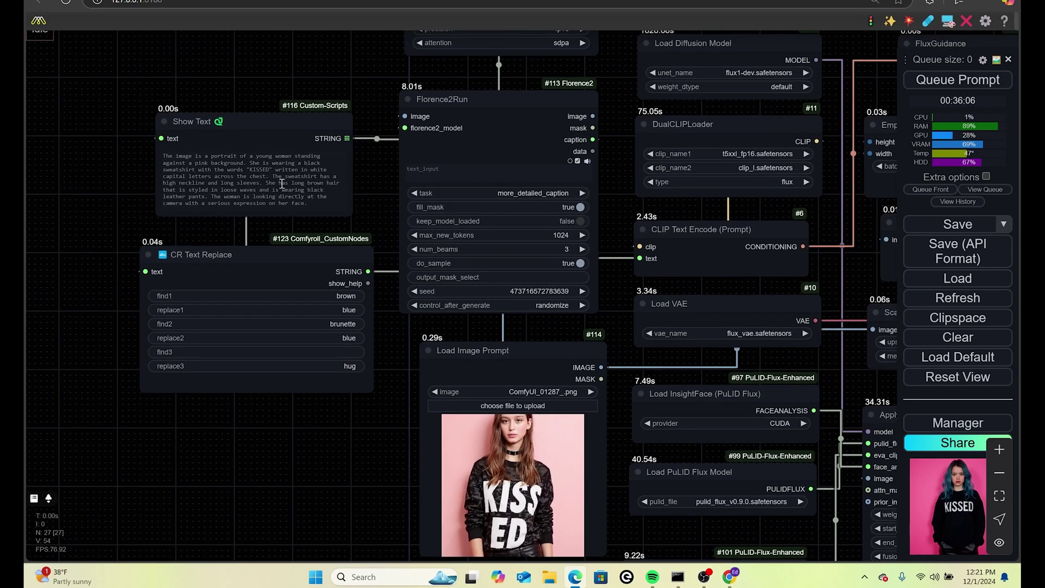
left_click_drag(371, 220, 361, 162)
left_click_drag(318, 242, 321, 236)
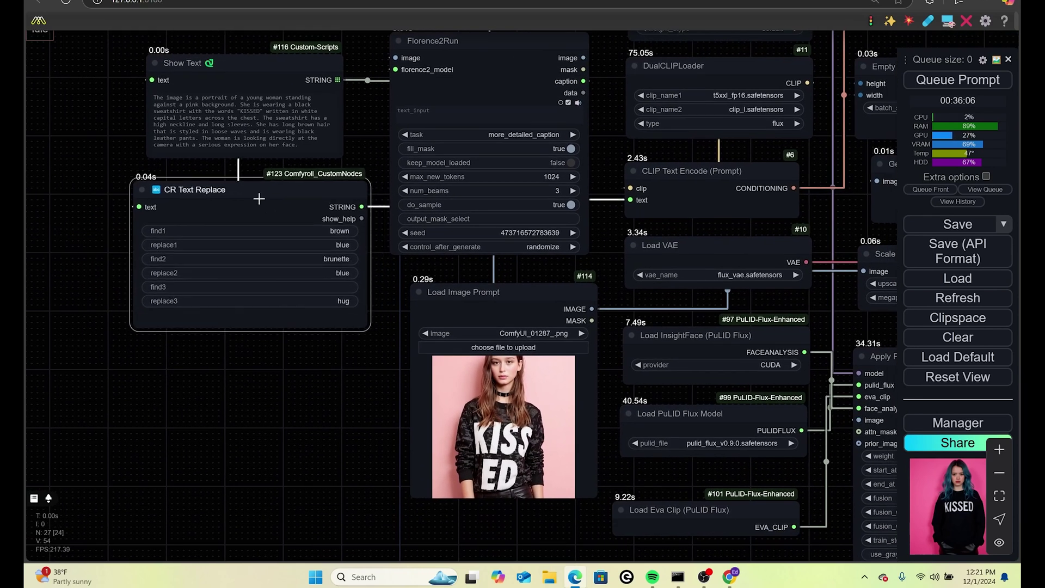
left_click_drag(377, 412, 364, 382)
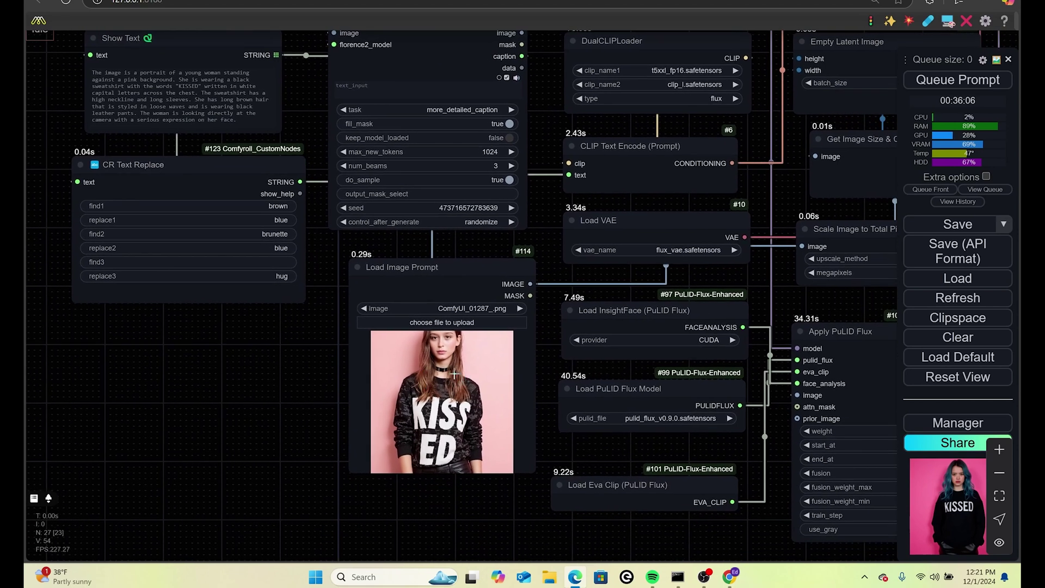
left_click_drag(289, 370, 334, 379)
left_click(327, 171)
left_click_drag(326, 170, 326, 173)
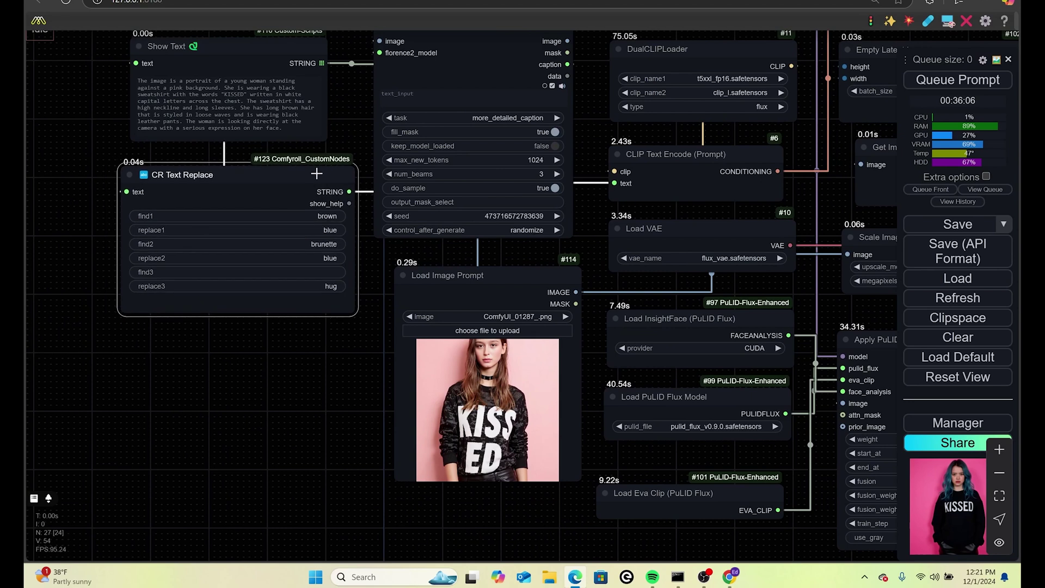
left_click(317, 216)
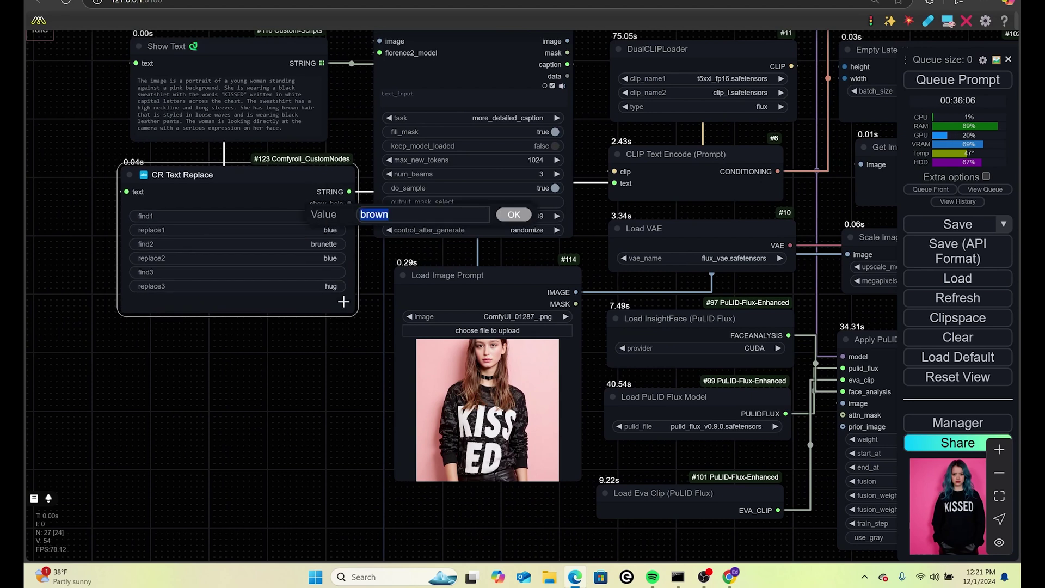
left_click(514, 213)
left_click(332, 231)
left_click(531, 230)
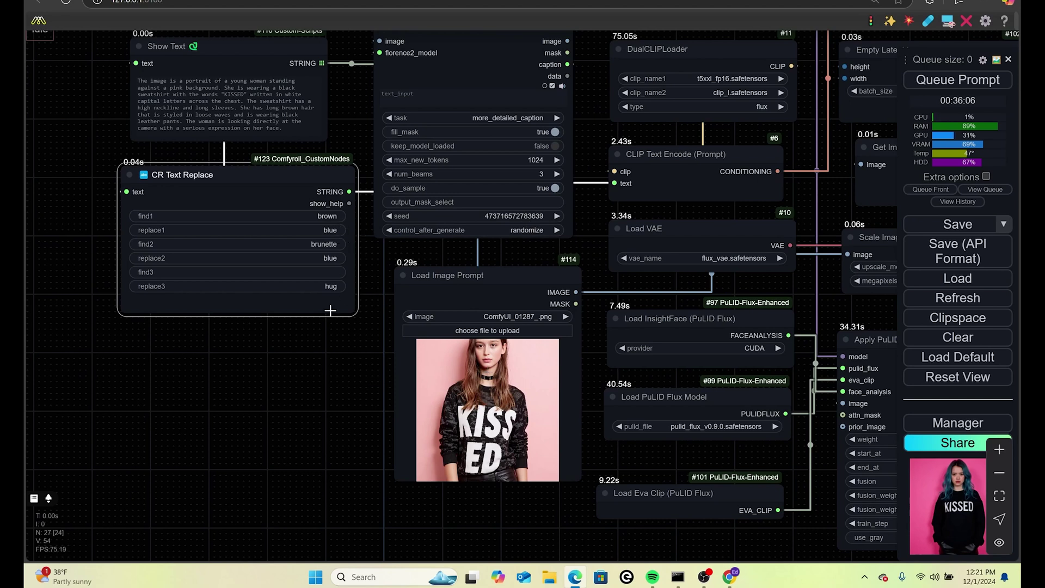
left_click(328, 244)
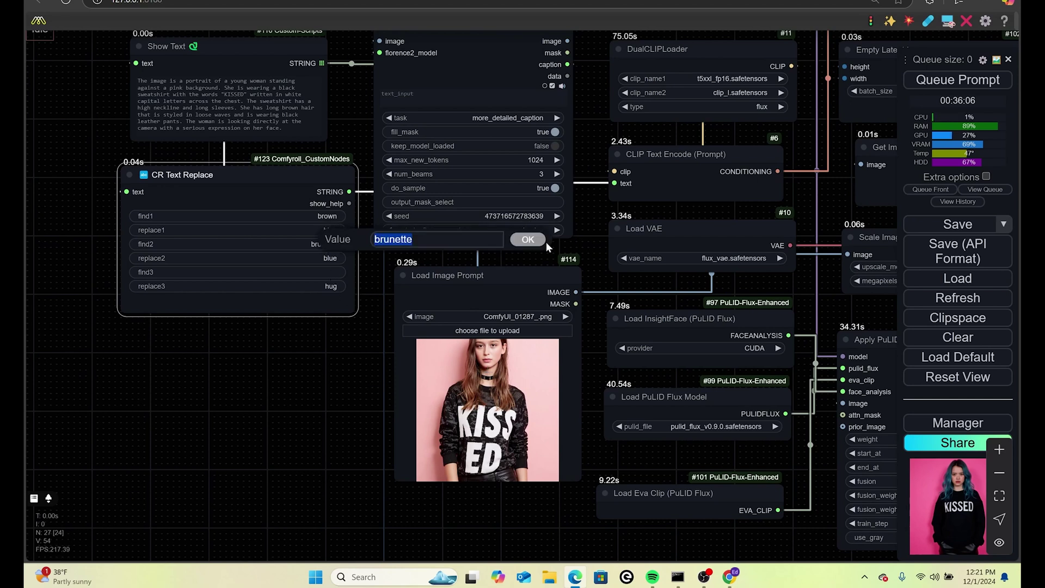
left_click(527, 240)
left_click(330, 260)
left_click(520, 260)
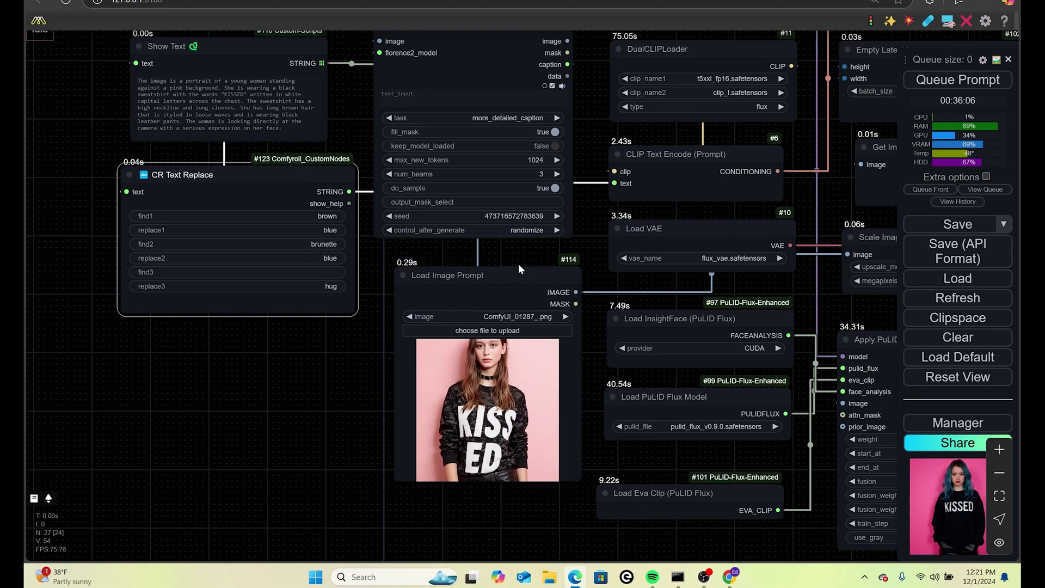
left_click_drag(345, 378, 262, 399)
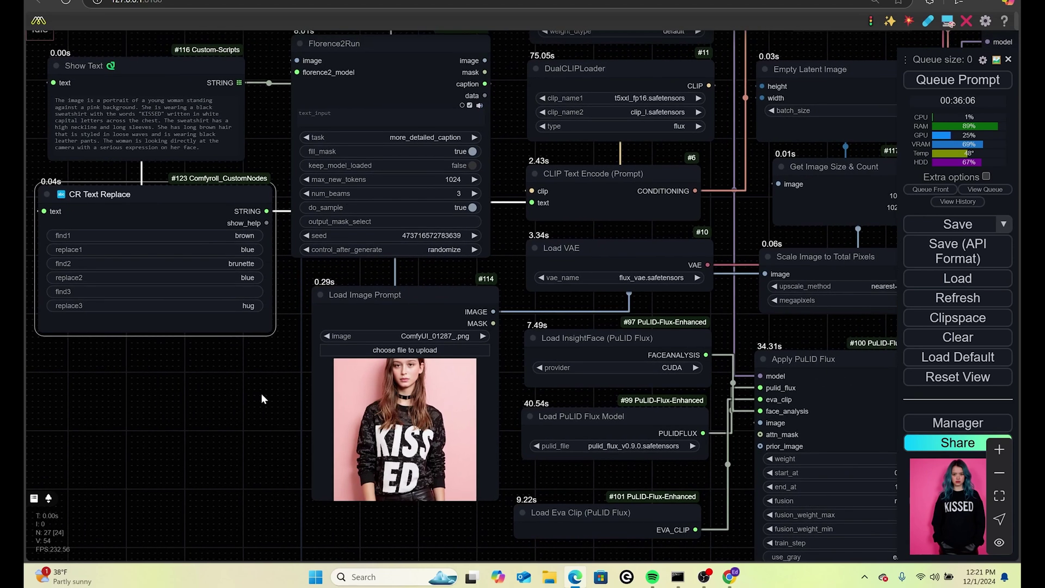
scroll(260, 393, "down", 2)
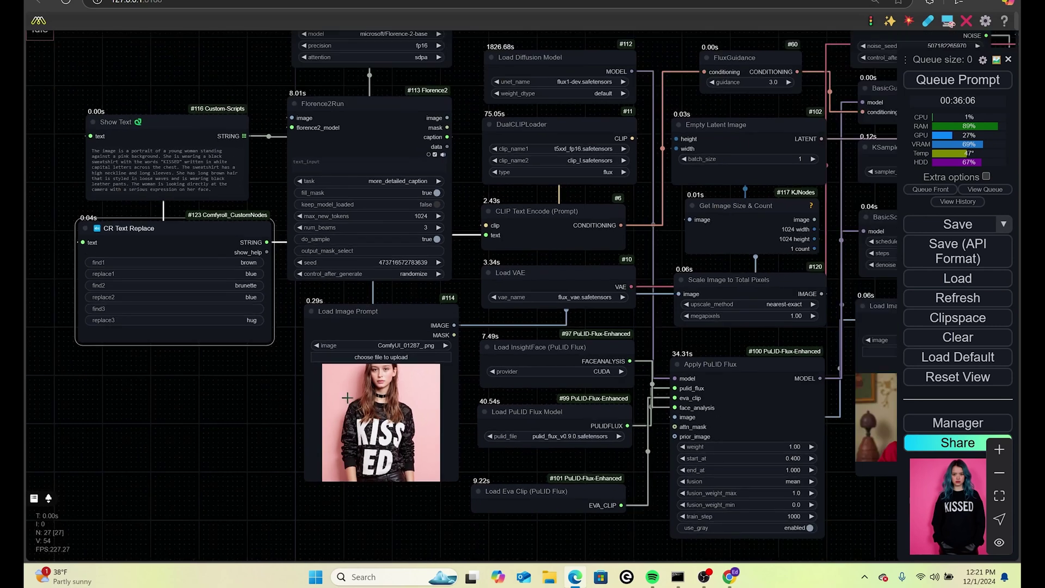
left_click_drag(469, 187, 416, 234)
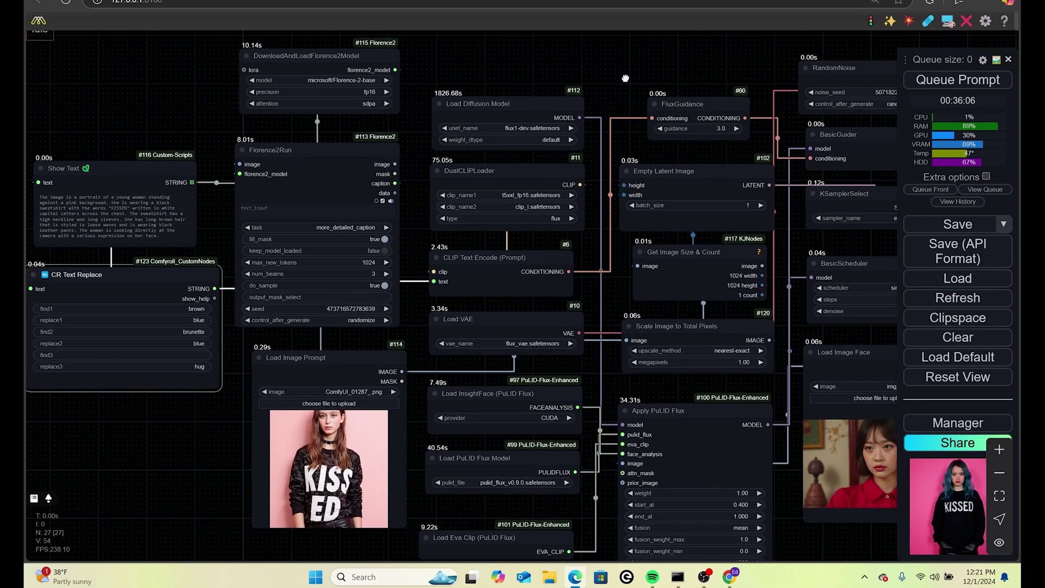
left_click_drag(626, 79, 582, 74)
scroll(581, 74, "up", 1)
left_click_drag(570, 84, 555, 60)
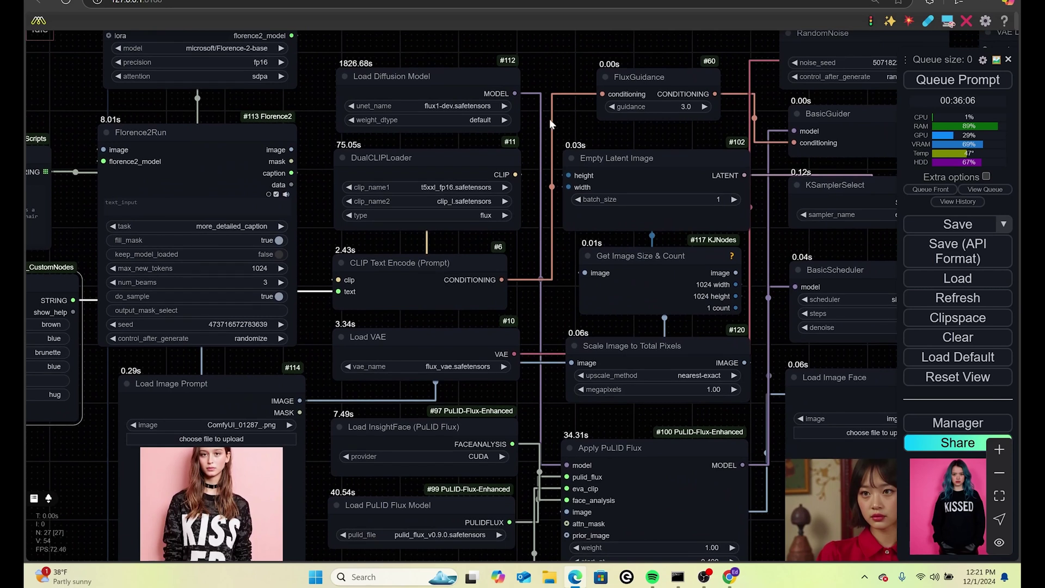
left_click_drag(461, 90, 459, 79)
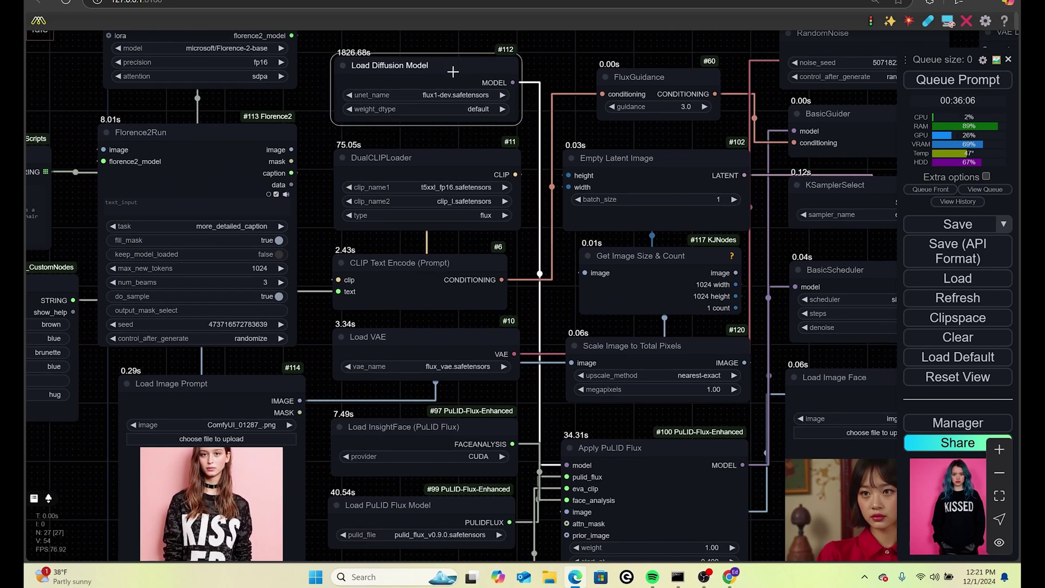
left_click_drag(533, 254, 534, 224)
left_click_drag(430, 129, 426, 122)
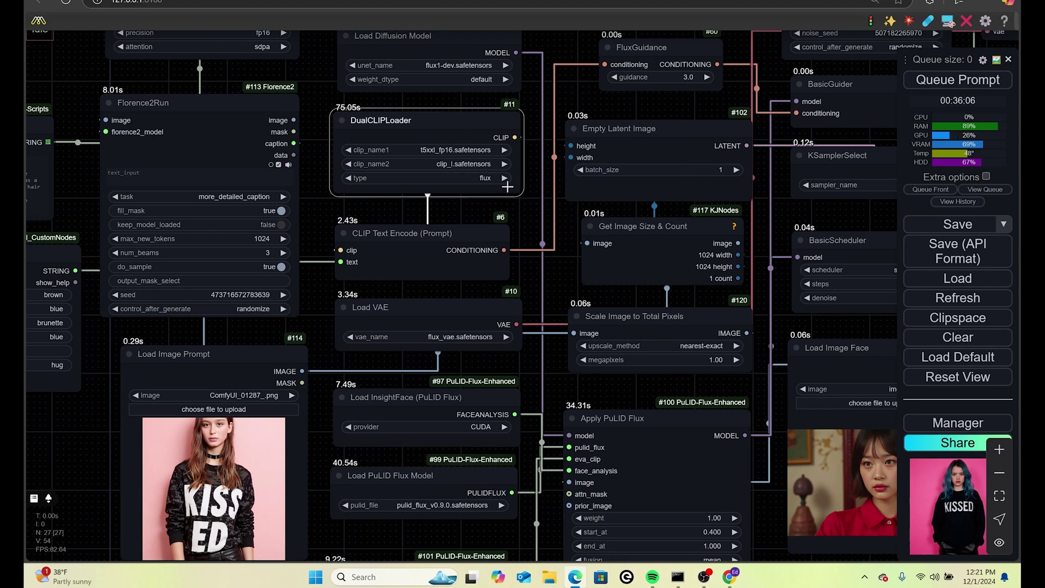
scroll(534, 217, "down", 2)
scroll(544, 230, "down", 1)
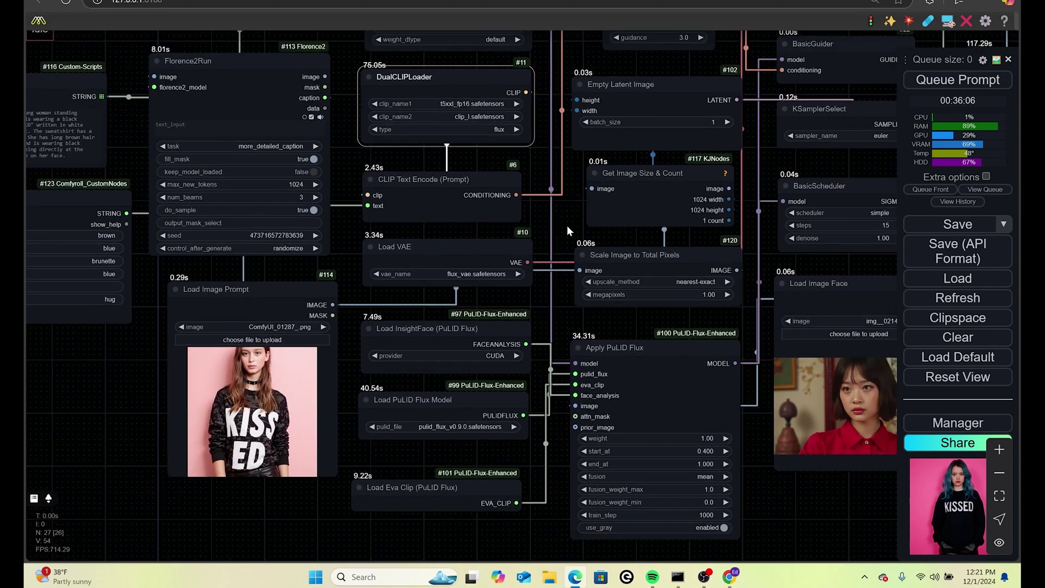
scroll(565, 227, "up", 1)
scroll(565, 227, "up", 1)
mouse_move(527, 148)
left_mouse_down()
mouse_move(555, 173)
mouse_move(540, 153)
left_mouse_up()
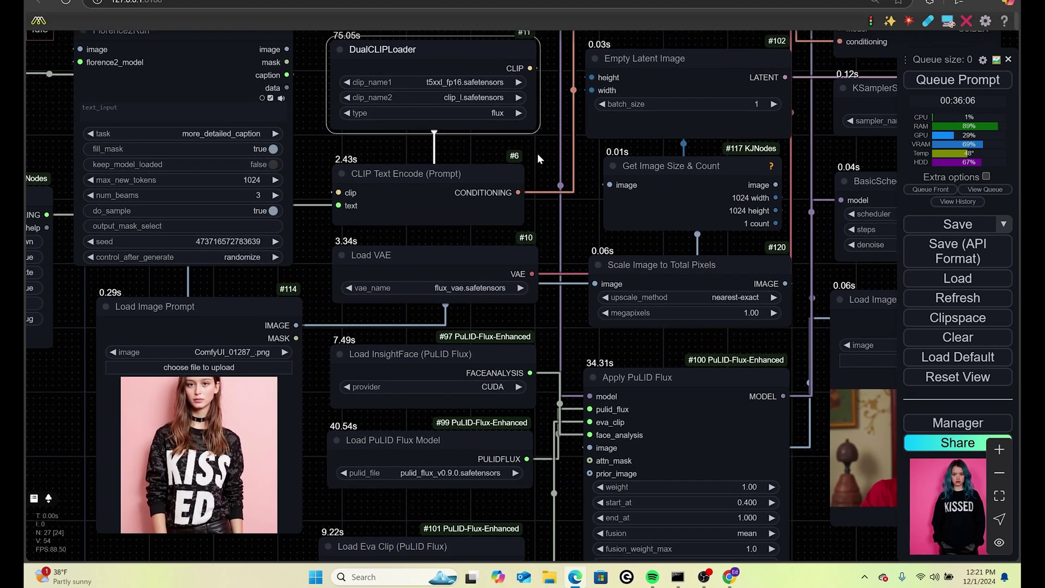
scroll(569, 236, "down", 2)
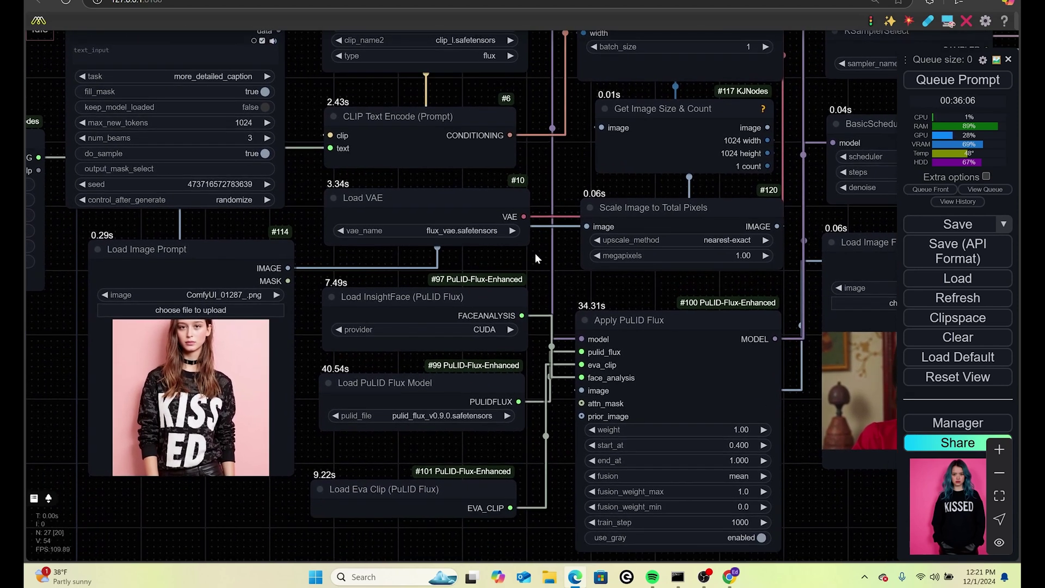
scroll(534, 255, "down", 1)
scroll(551, 269, "up", 2)
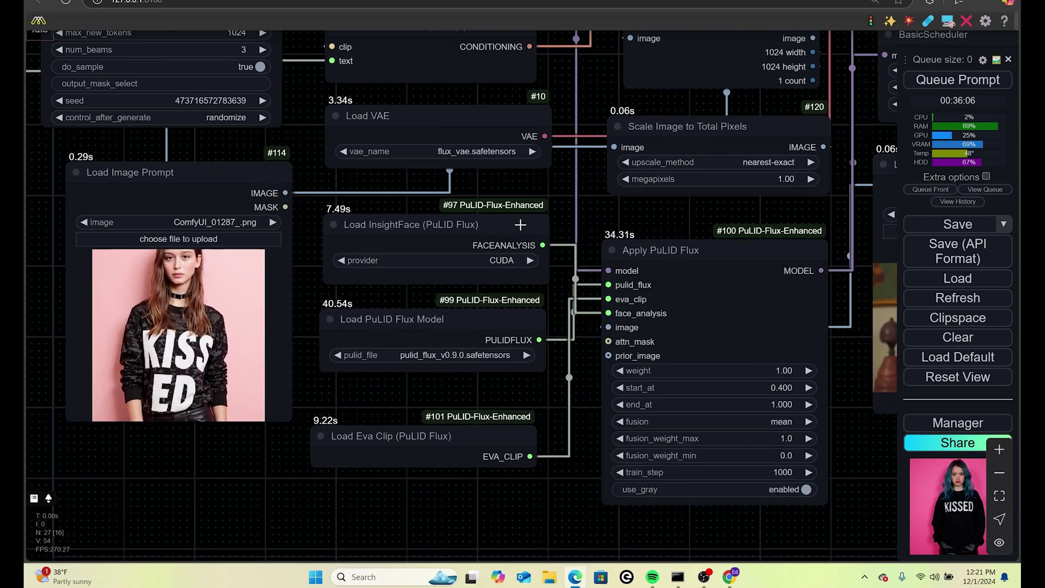
Check the Load InsightFace provider list, keeping CUDA
left_click(453, 292)
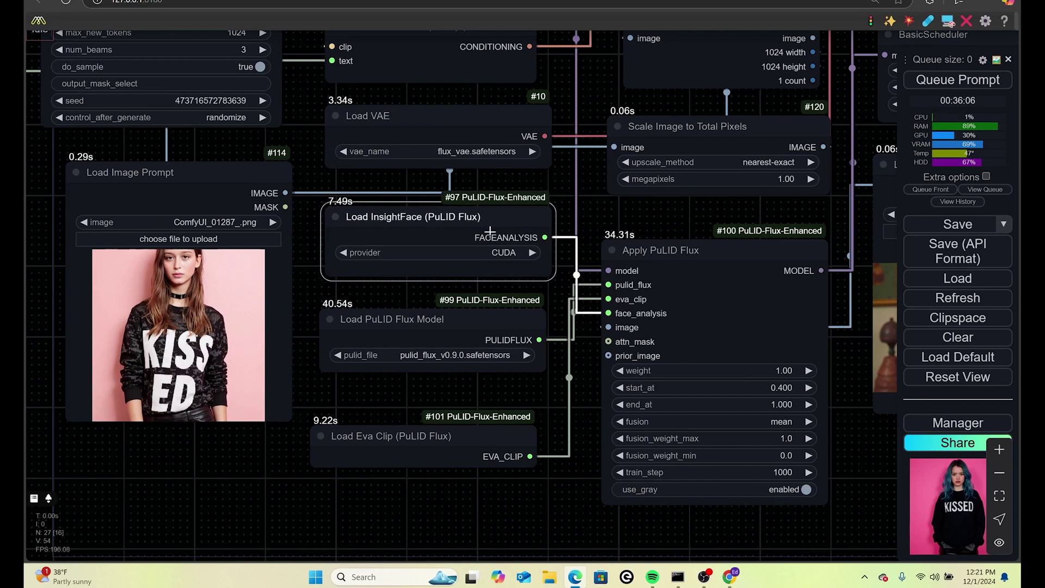
left_click(506, 252)
left_click(570, 198)
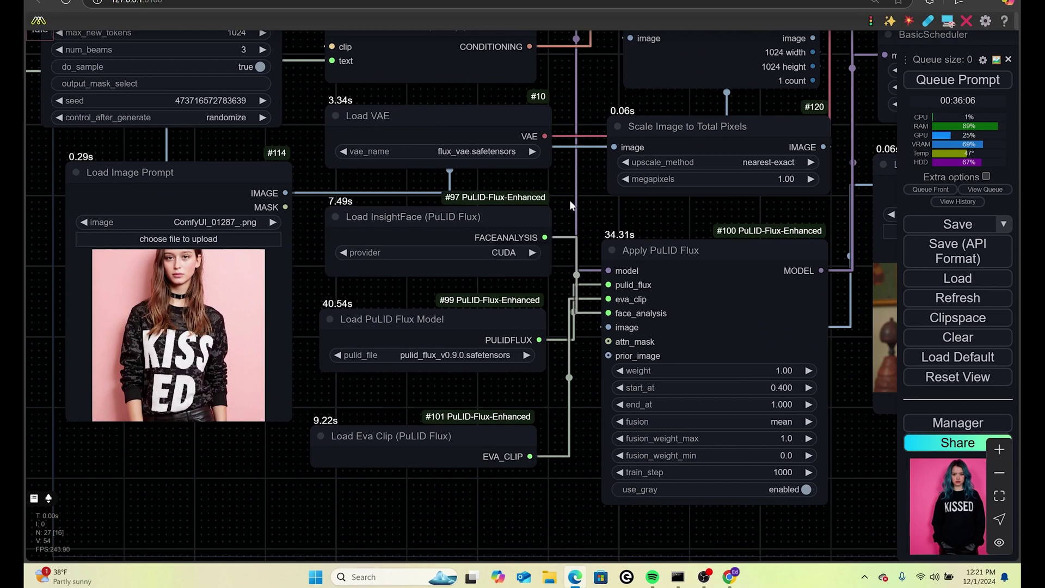
Move the Load Eva Clip node up and right toward the Load PuLID Flux Model node
left_click_drag(591, 208, 574, 168)
left_click_drag(499, 271, 504, 266)
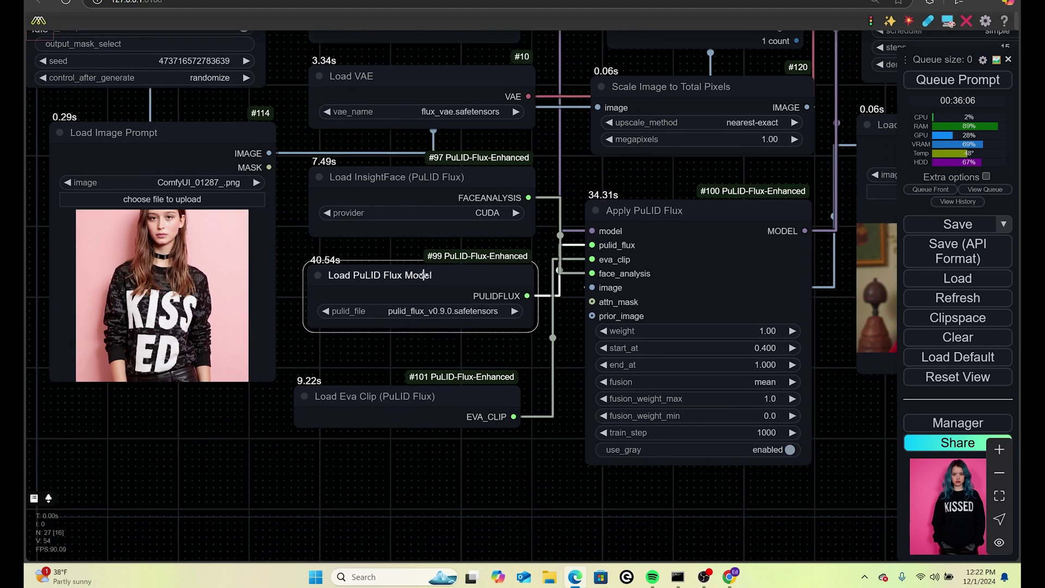
left_click_drag(452, 380, 454, 368)
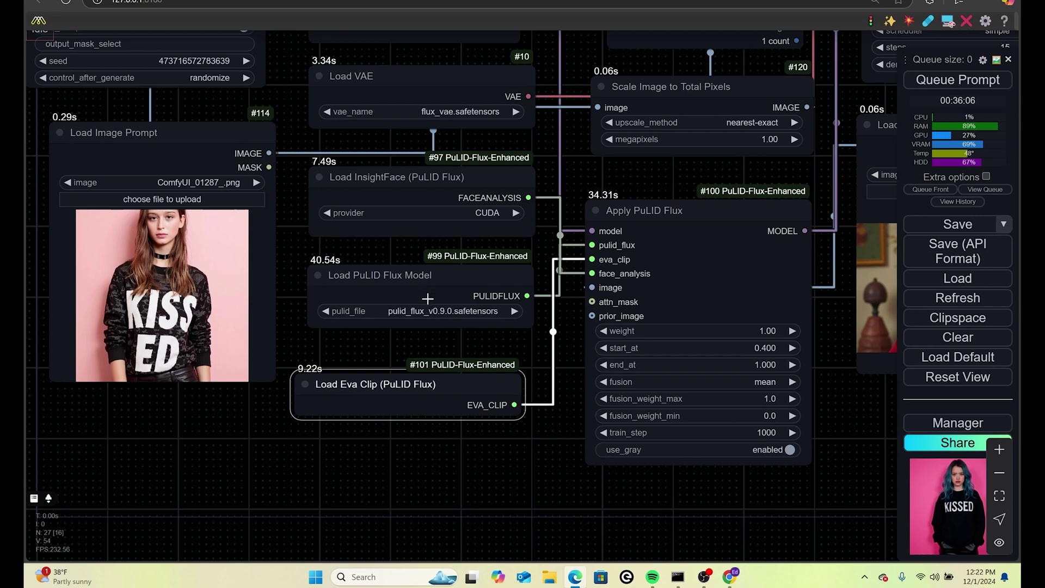
left_click_drag(469, 369, 479, 360)
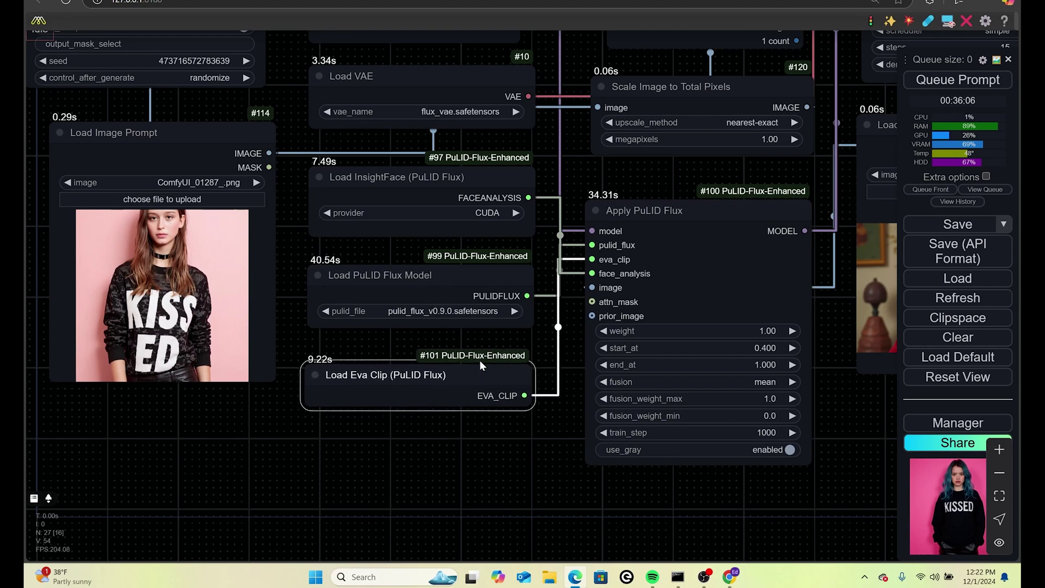
scroll(522, 374, "down", 2)
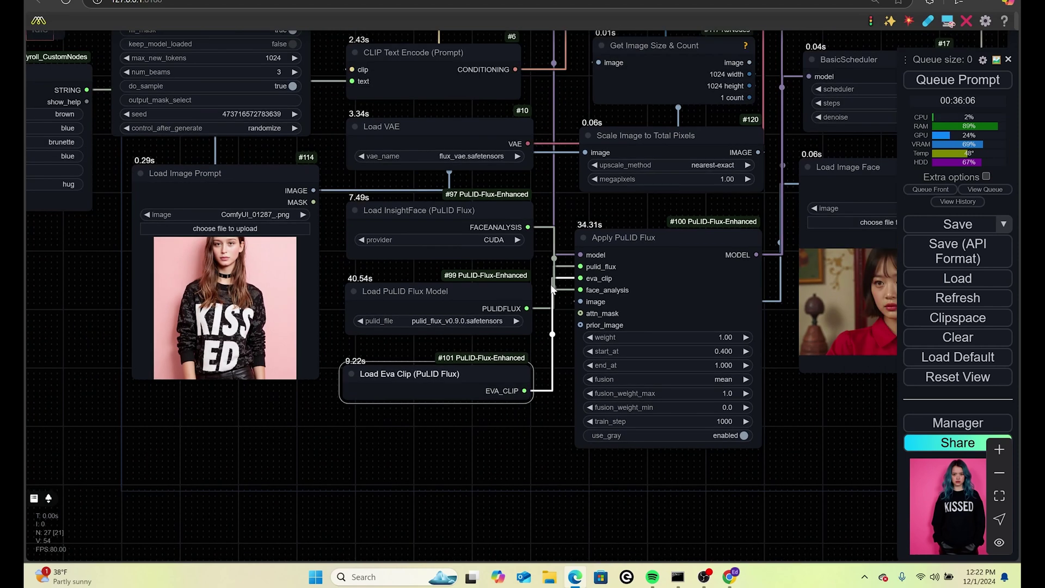
left_click_drag(581, 221, 488, 335)
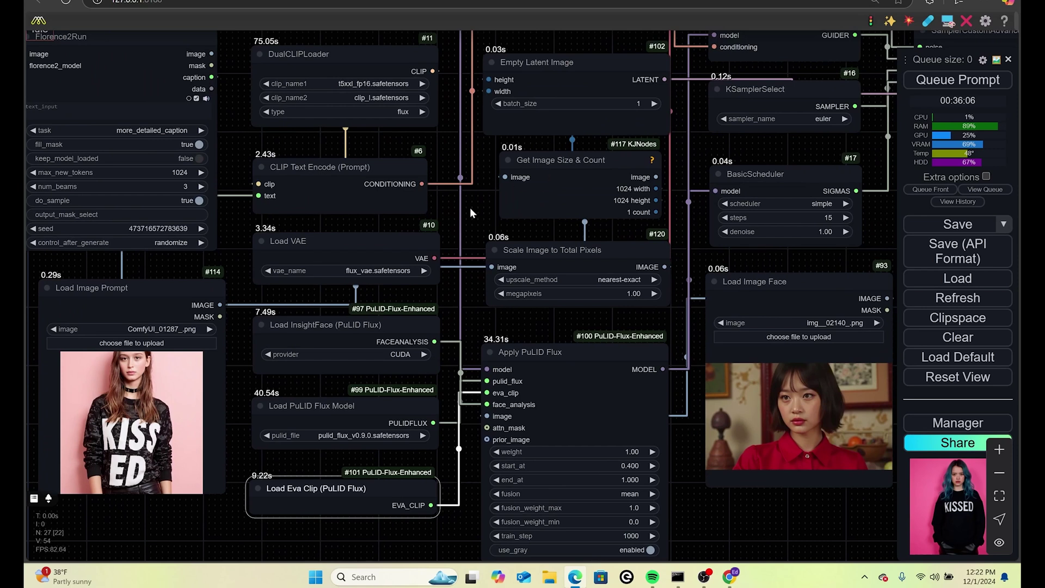
Move Apply PuLID Flux up-right, center its settings panel, and show its fusion mode choices
scroll(469, 208, "down", 2)
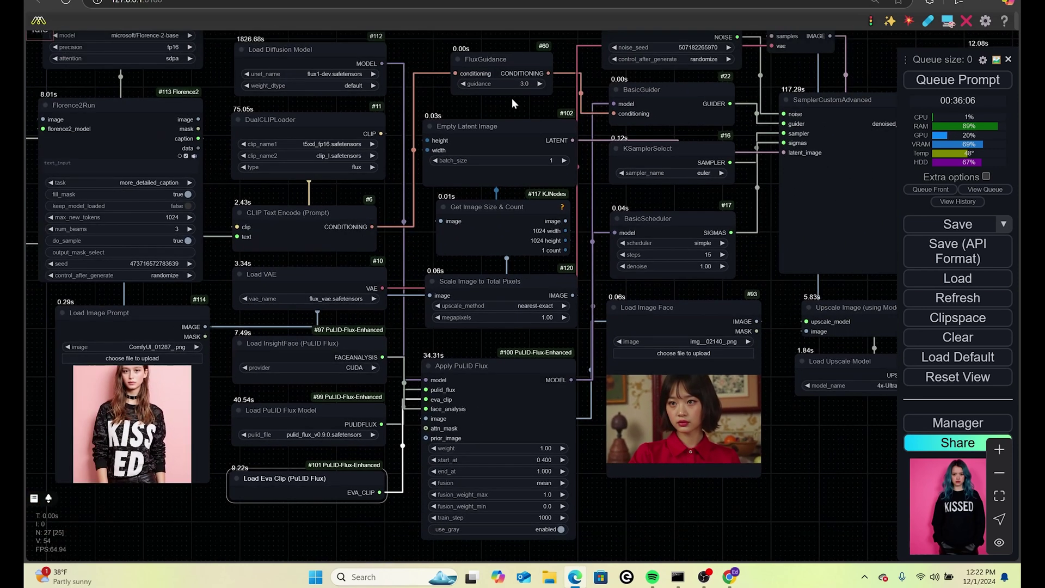
left_click_drag(566, 98, 559, 87)
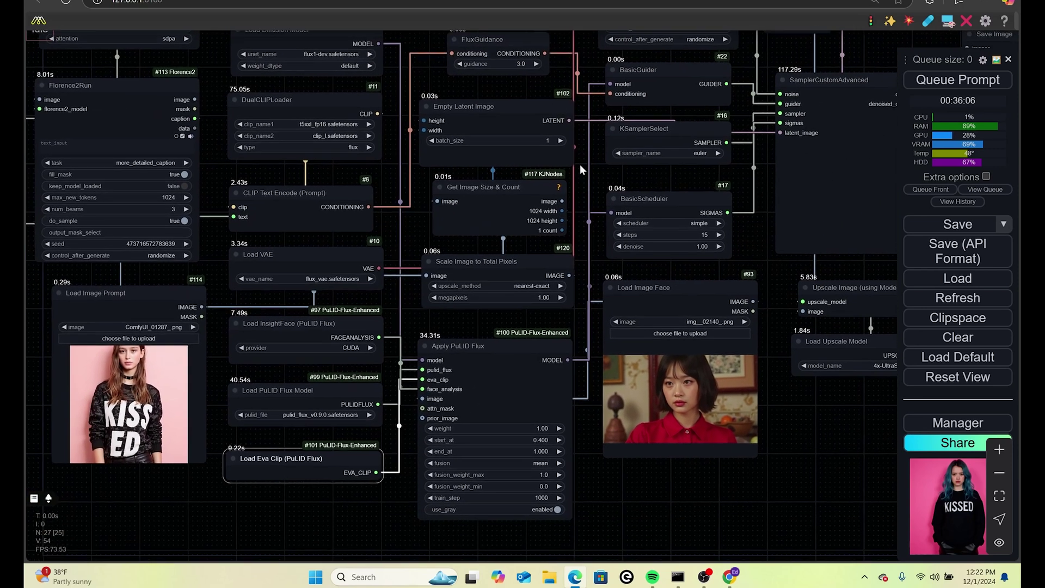
left_click_drag(585, 180, 588, 151)
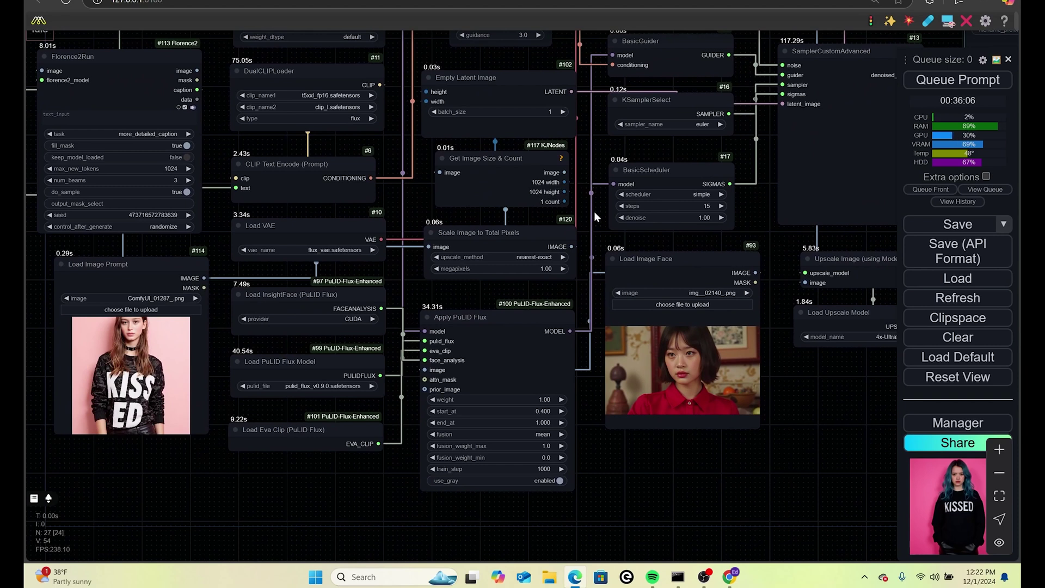
left_click_drag(596, 216, 591, 177)
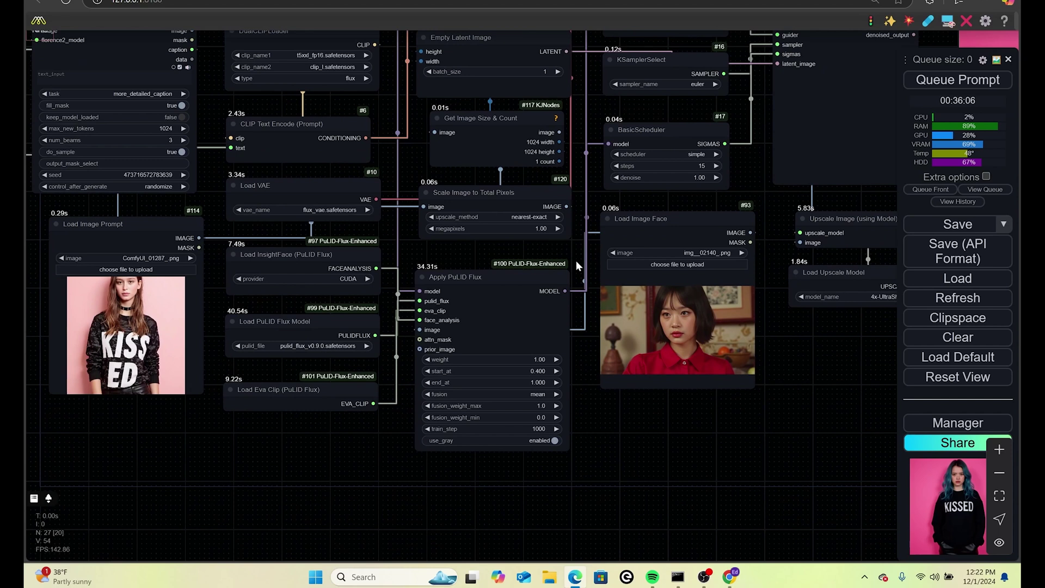
left_click_drag(576, 261, 579, 238)
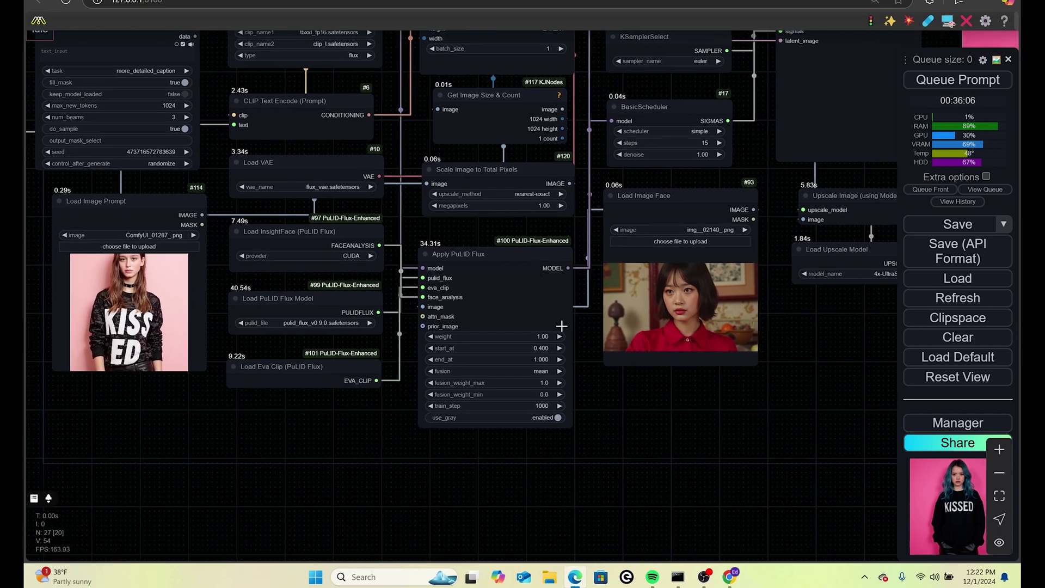
scroll(562, 325, "up", 1)
left_click_drag(478, 255, 481, 246)
left_click_drag(608, 406, 594, 358)
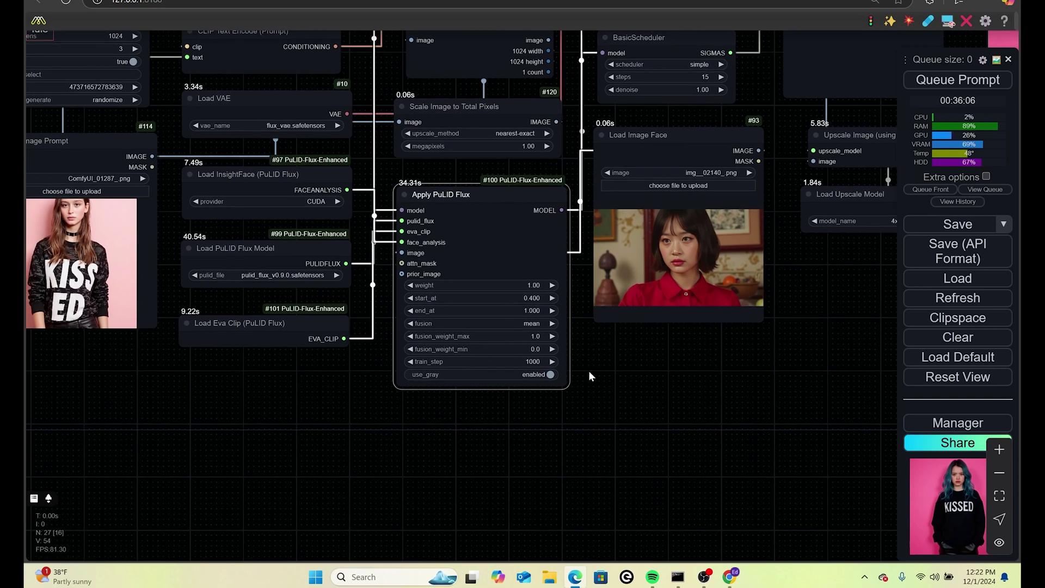
left_click(538, 324)
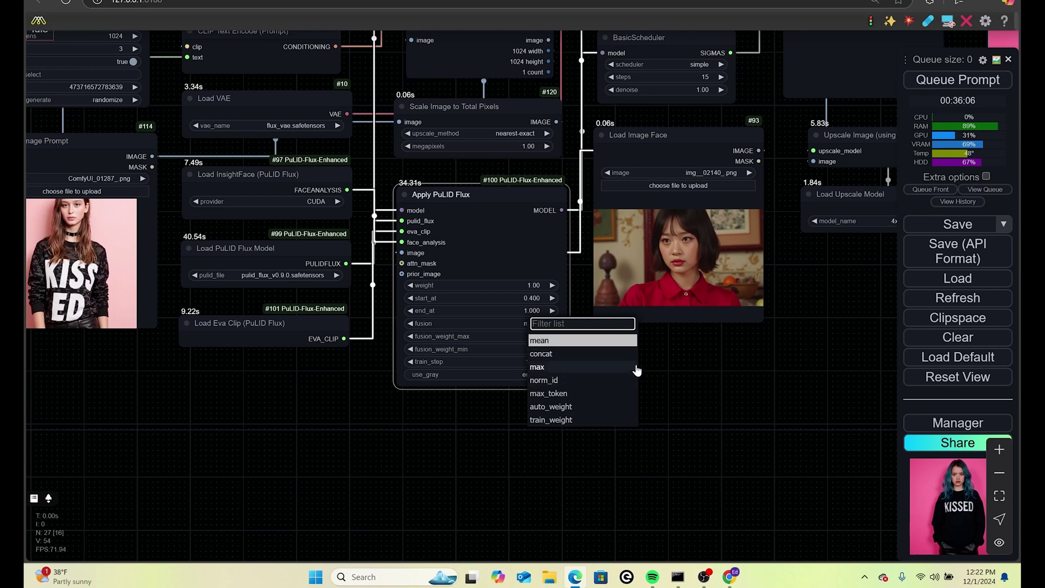
Leave fusion at mean and shift the Load Image Face node slightly right
left_click(658, 369)
scroll(603, 368, "down", 1)
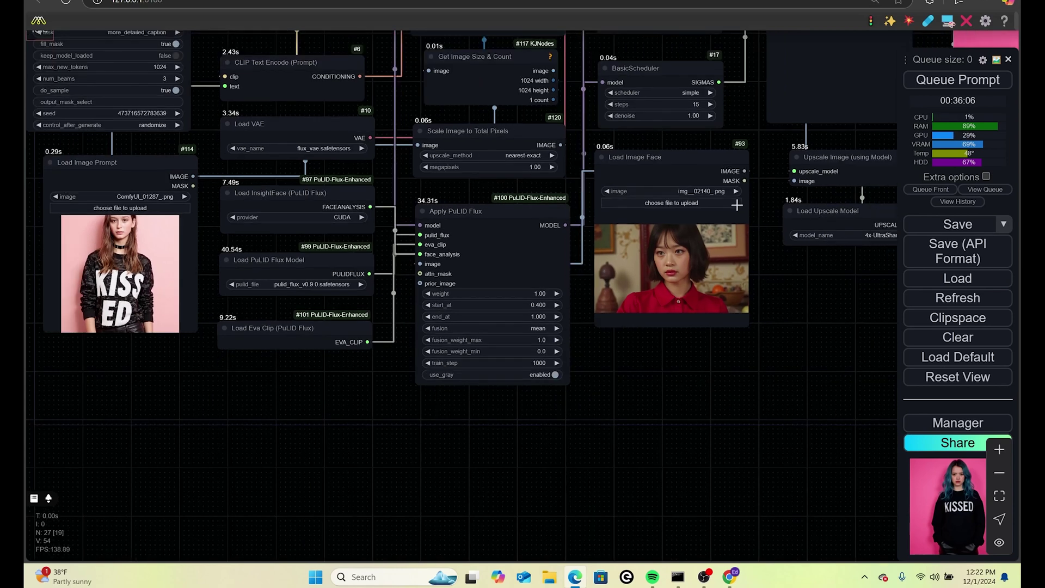
left_click_drag(696, 170, 680, 257)
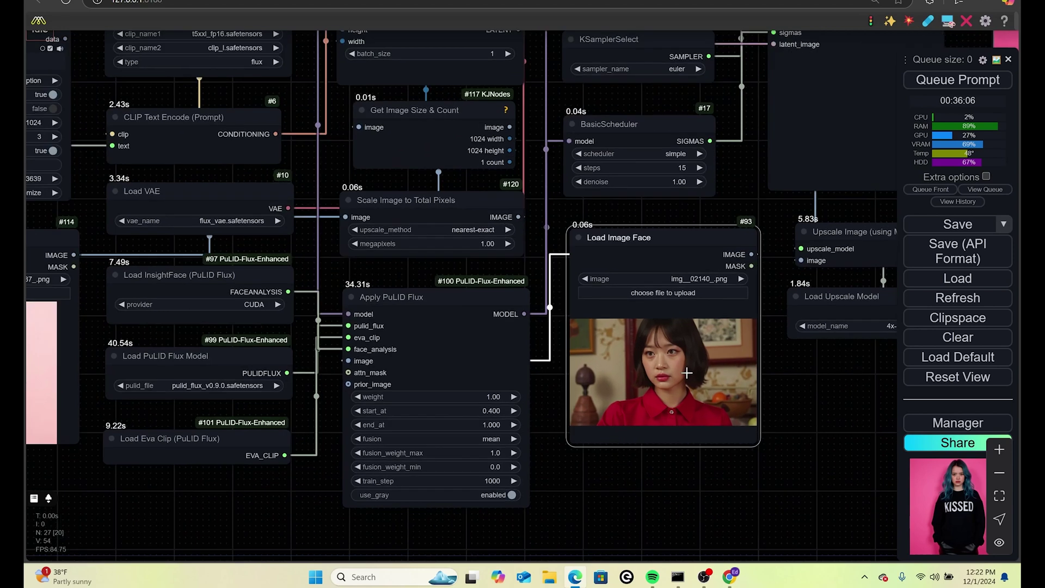
scroll(684, 371, "up", 2)
scroll(688, 372, "down", 2)
Select SamplerCustomAdvanced and nudge the Upscale Image (using Model) node slightly up-left
left_click_drag(728, 200, 688, 306)
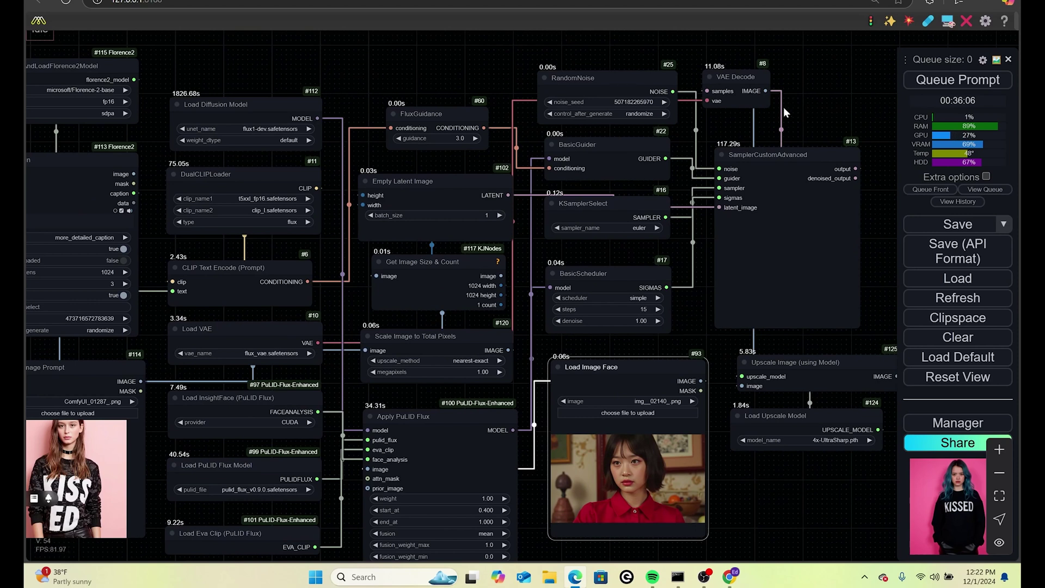
left_click_drag(820, 104, 768, 84)
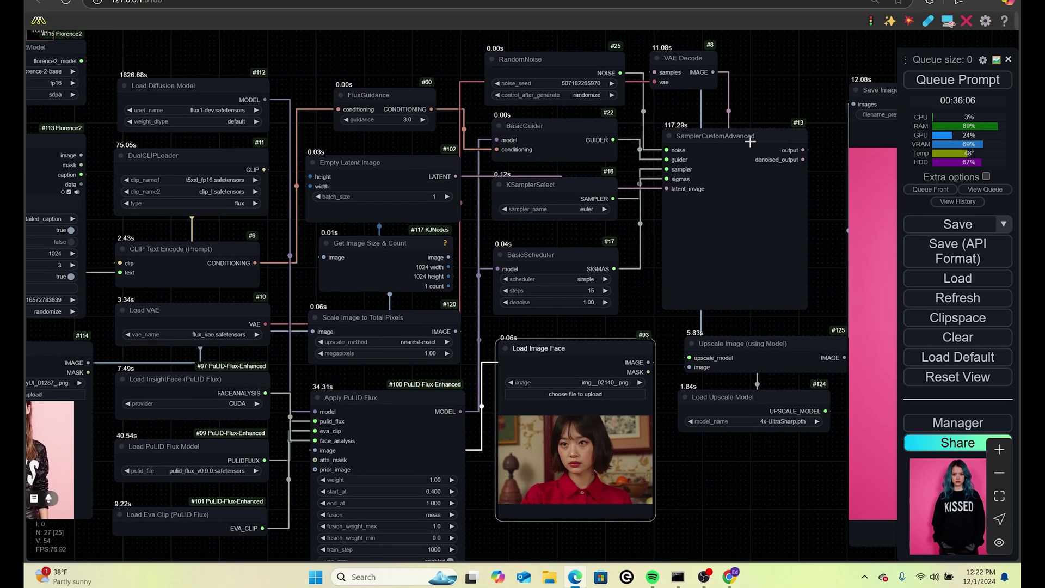
scroll(724, 151, "up", 2)
scroll(724, 151, "up", 2)
left_click(724, 152)
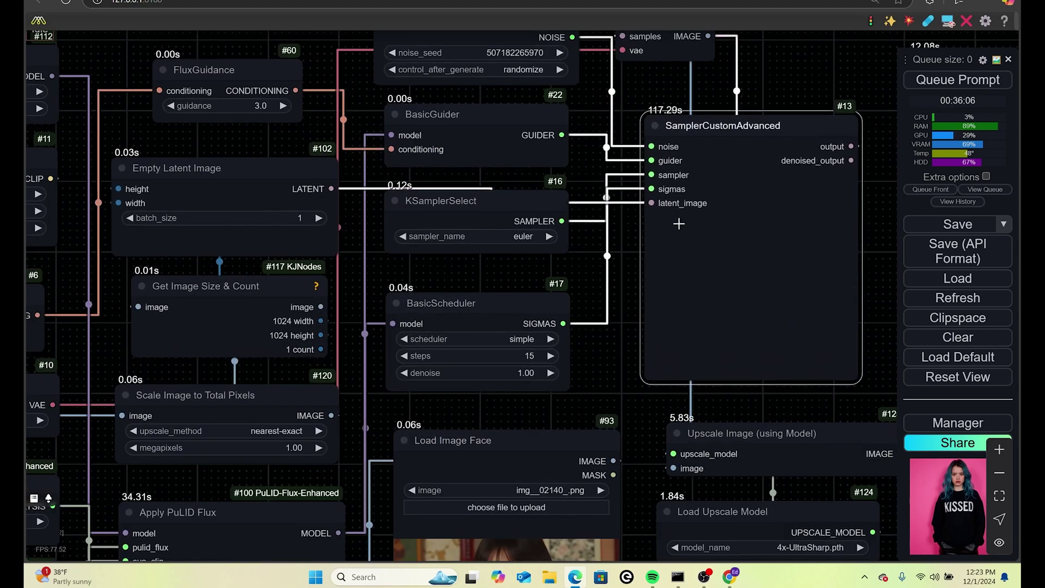
scroll(613, 280, "down", 1)
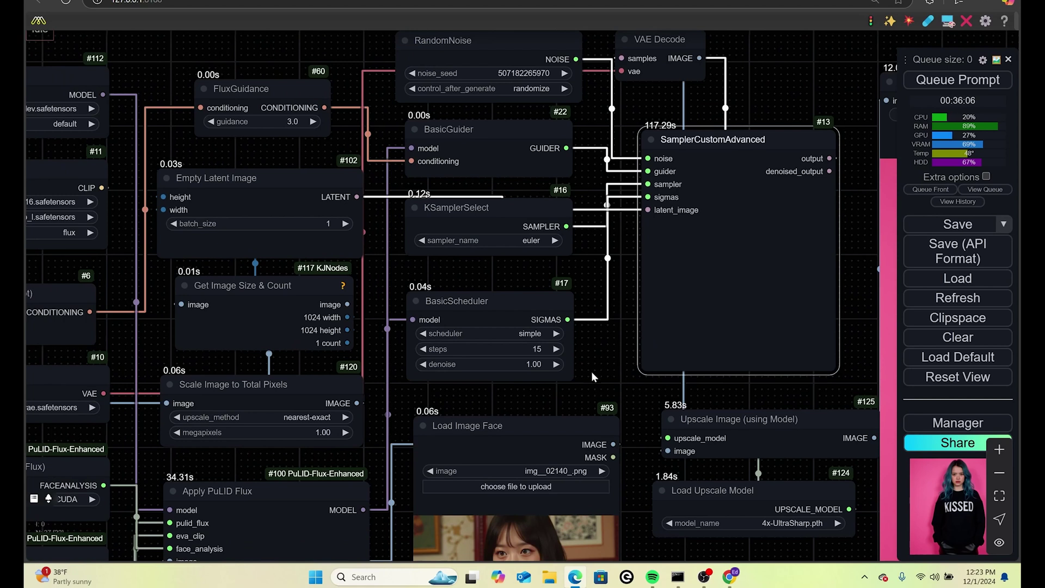
scroll(592, 372, "down", 3)
left_click_drag(728, 433, 682, 391)
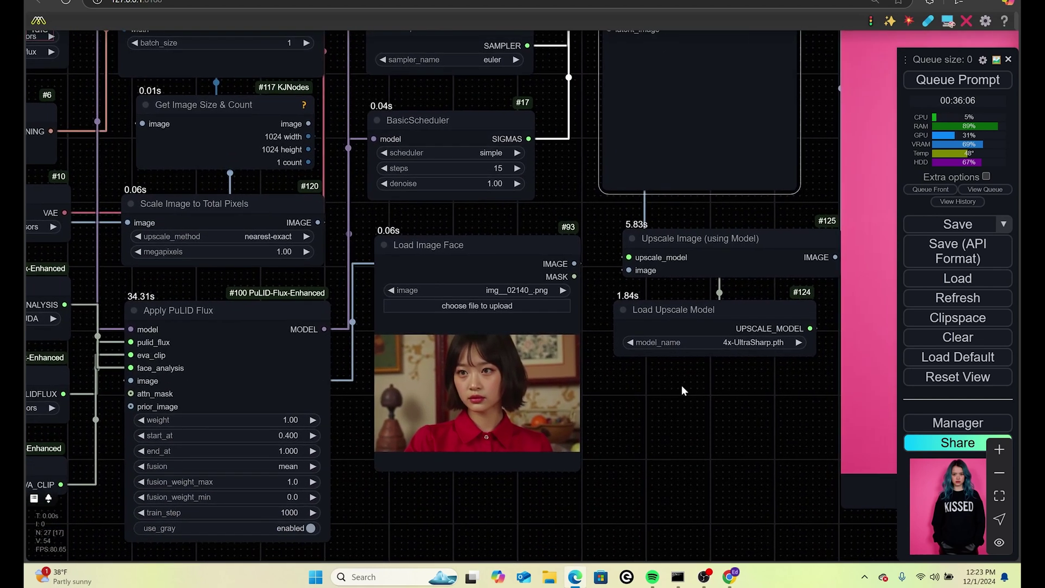
left_click_drag(738, 257, 734, 250)
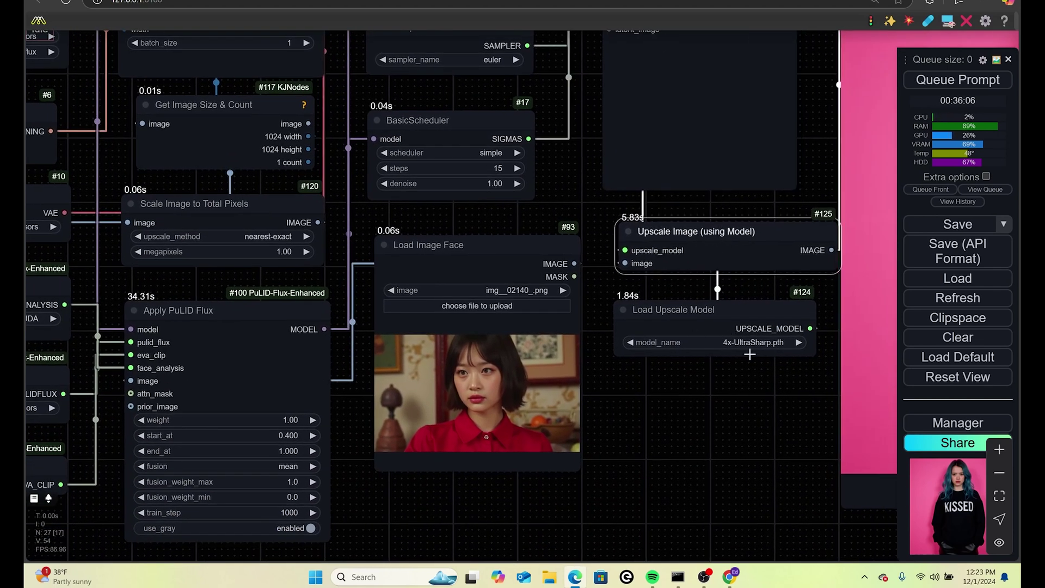
View the generated KISSED image in full in the Save Image node
scroll(726, 393, "down", 4)
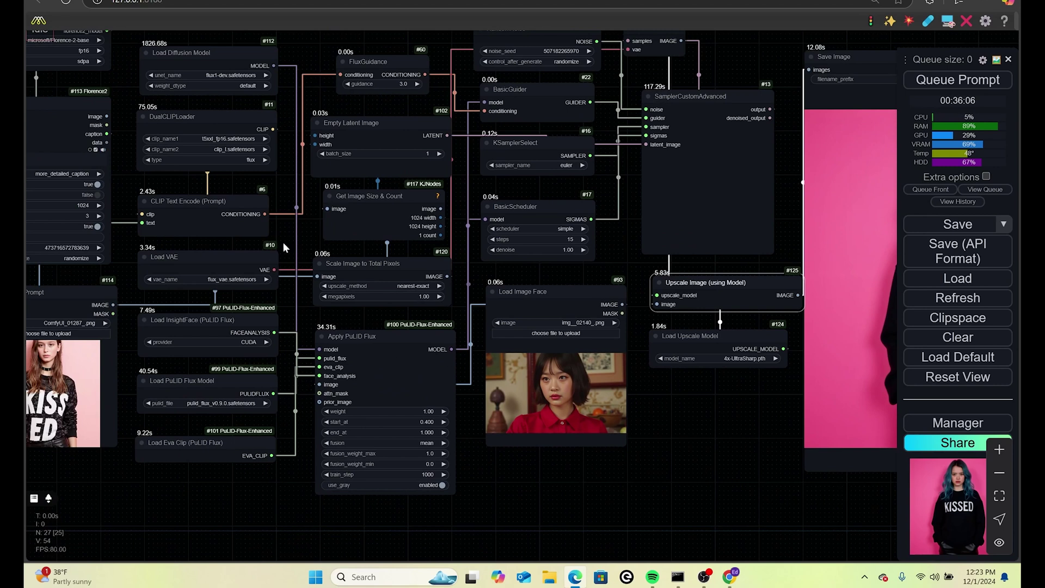
left_click_drag(287, 235, 479, 263)
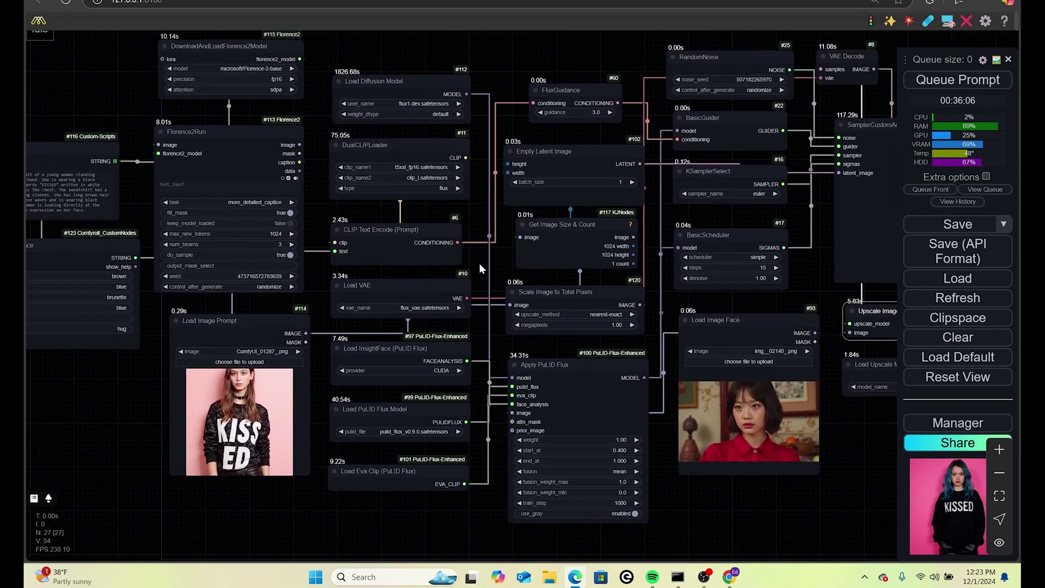
scroll(808, 490, "right", 5)
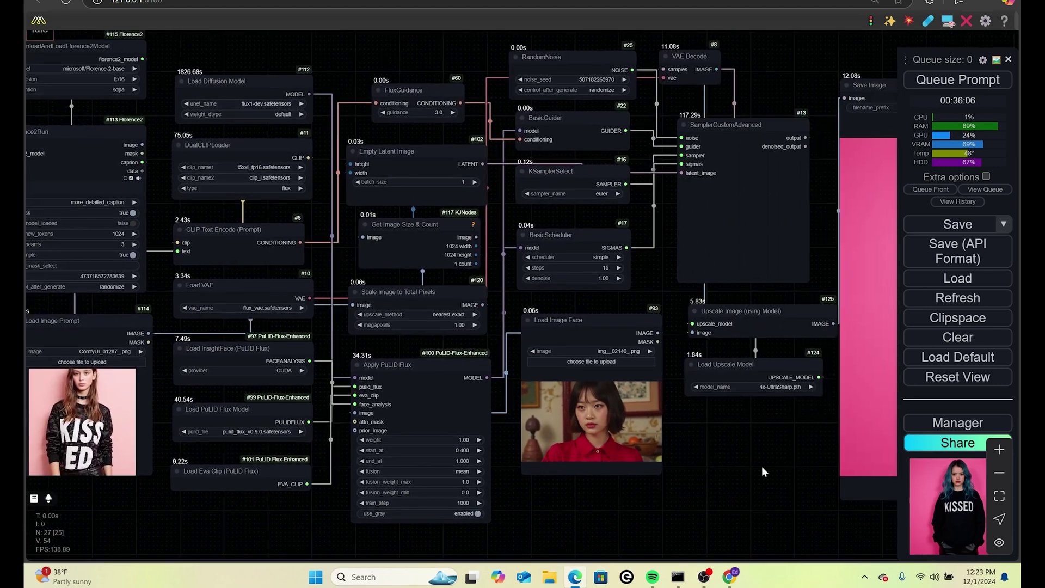
scroll(694, 465, "down", 2)
scroll(816, 414, "up", 2)
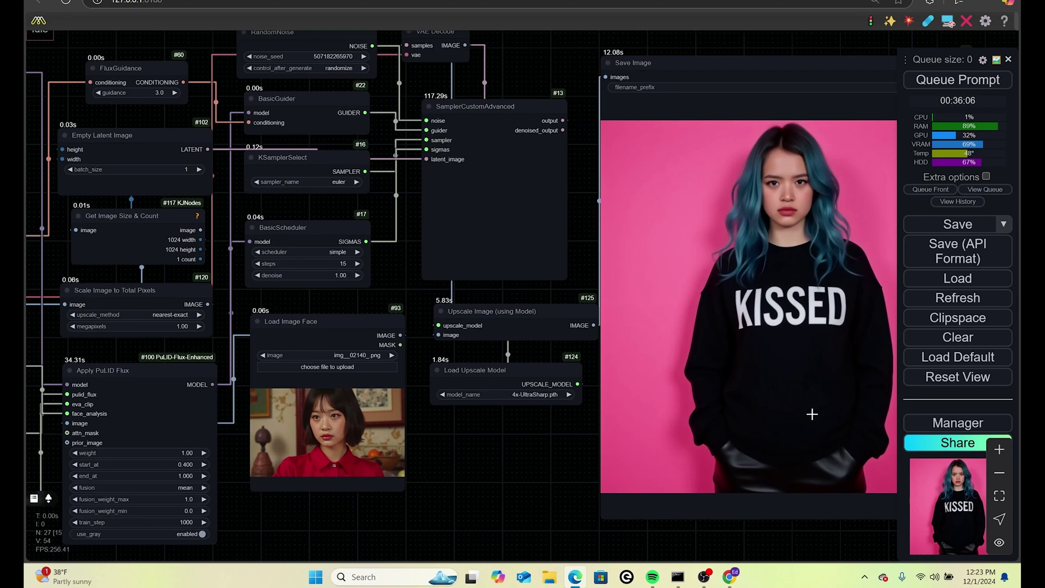
scroll(520, 469, "left", 2)
left_click_drag(520, 457, 622, 433)
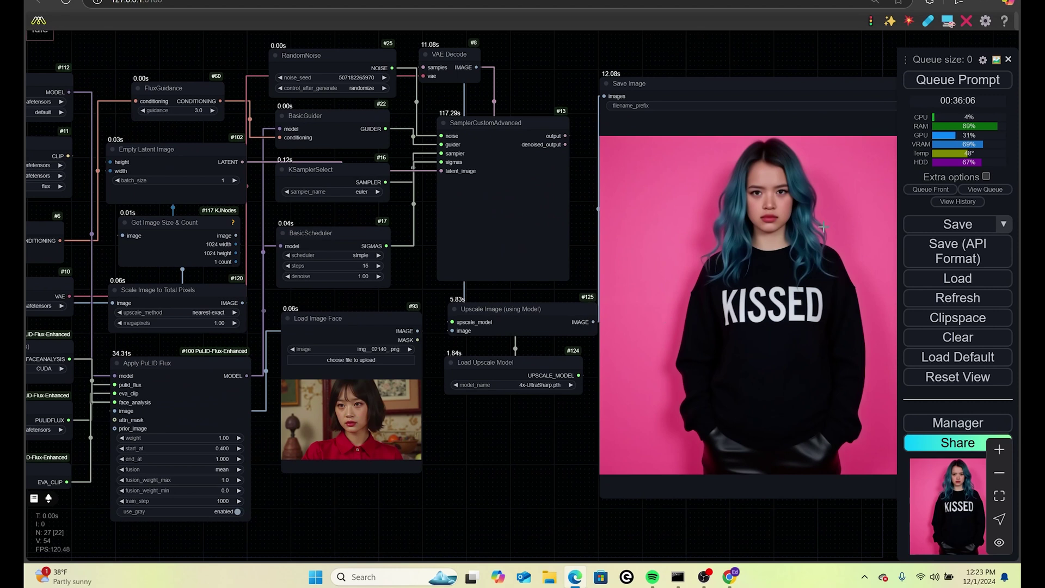
Return to the Florence2 nodes and start choosing a new prompt image
left_click_drag(517, 423, 762, 382)
left_click_drag(272, 452, 484, 437)
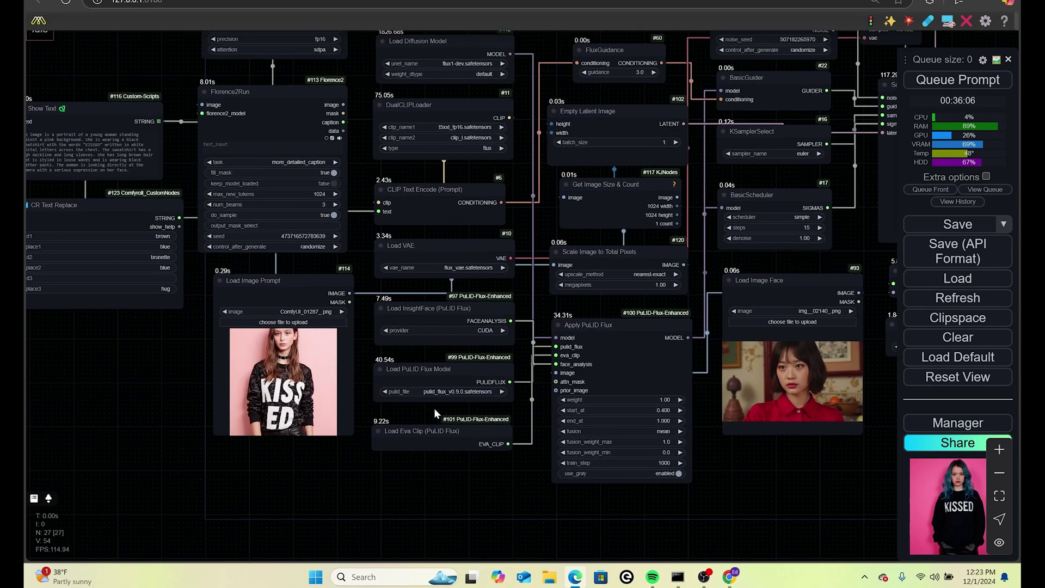
left_click(307, 323)
Open img__01693_.png, the forest portrait, from Downloads into Load Image Prompt
scroll(680, 313, "down", 15)
scroll(678, 315, "down", 5)
scroll(677, 316, "down", 10)
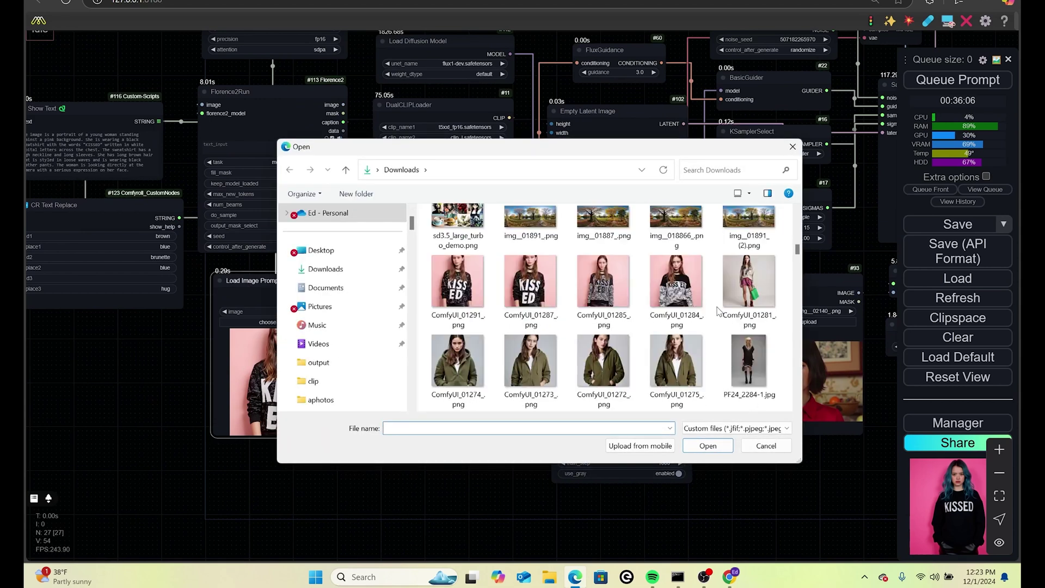
scroll(719, 311, "down", 5)
scroll(718, 311, "down", 10)
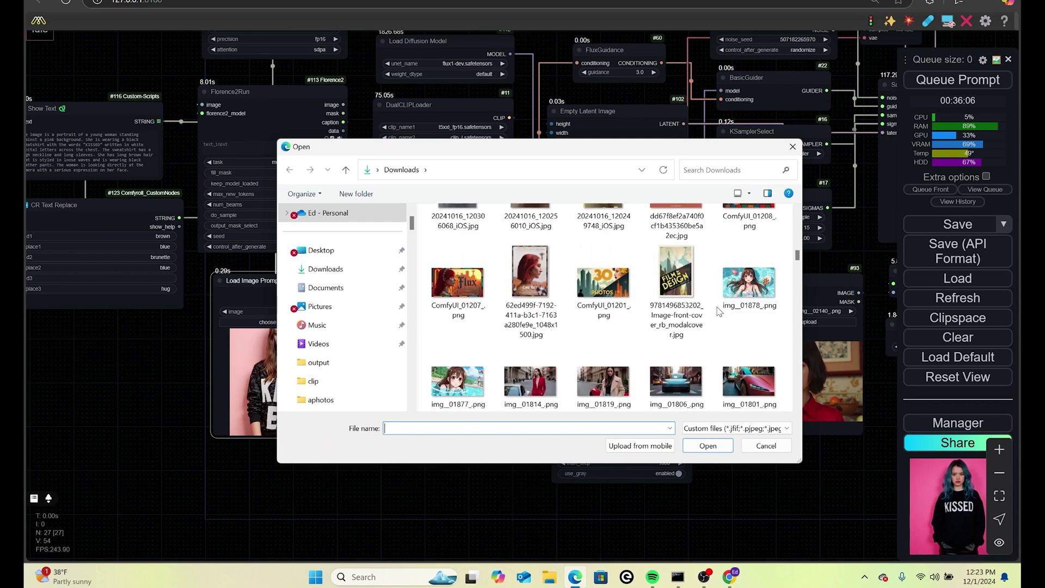
scroll(719, 312, "down", 3)
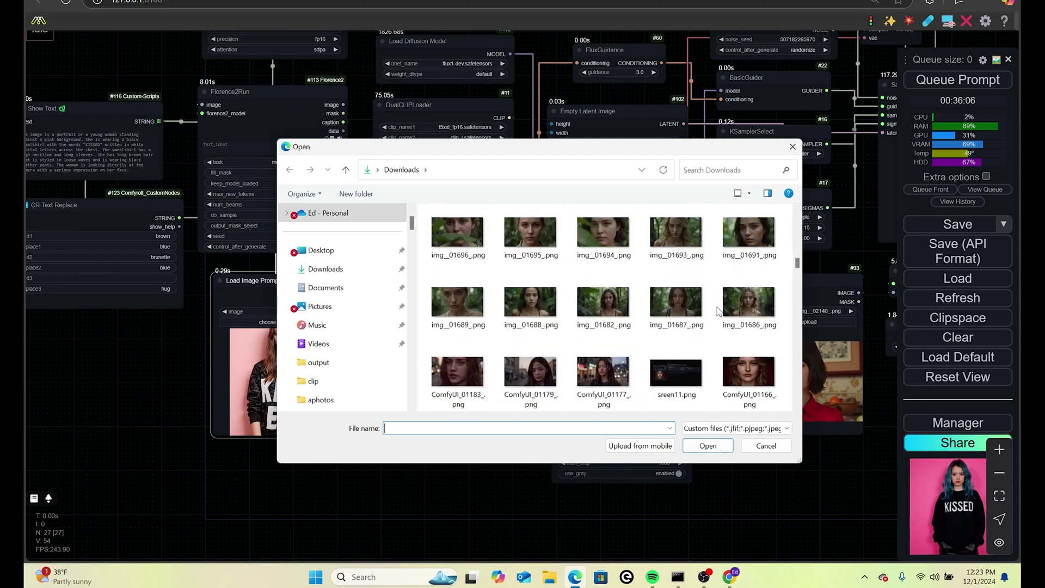
left_click(687, 238)
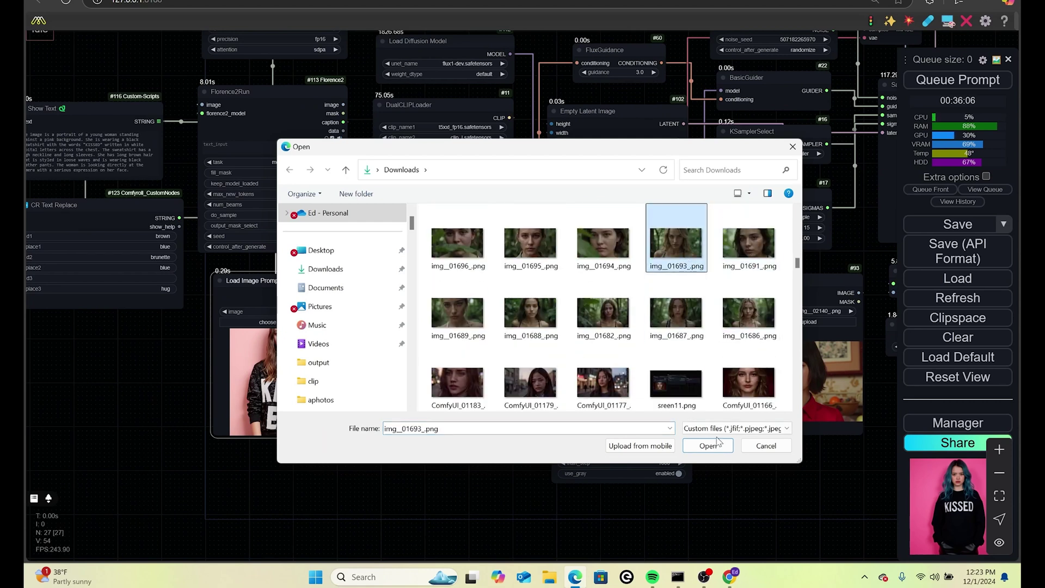
left_click(708, 446)
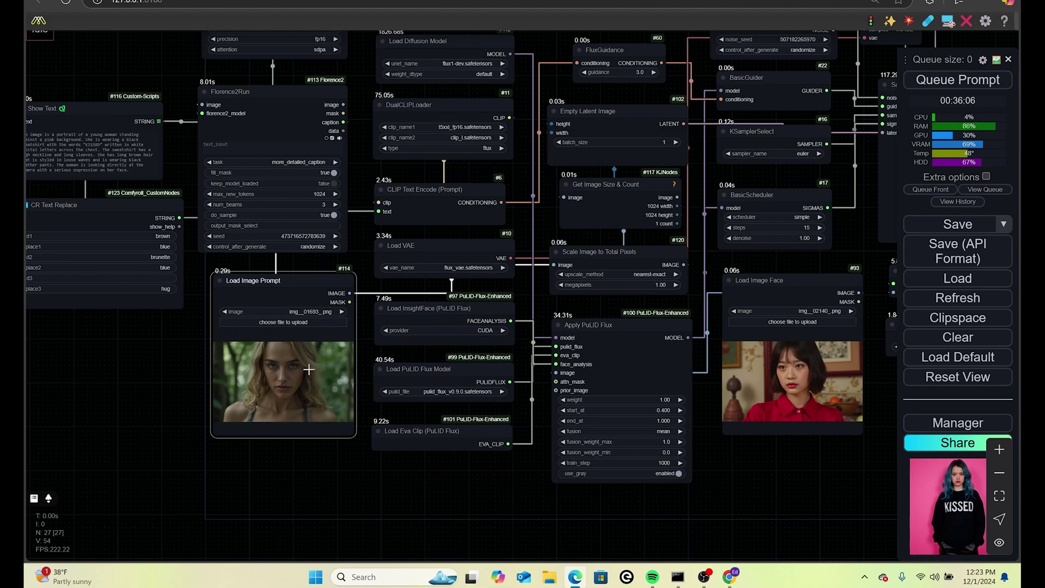
Bring CR Text Replace into view and begin editing its find1 word brown
left_click_drag(152, 402, 339, 392)
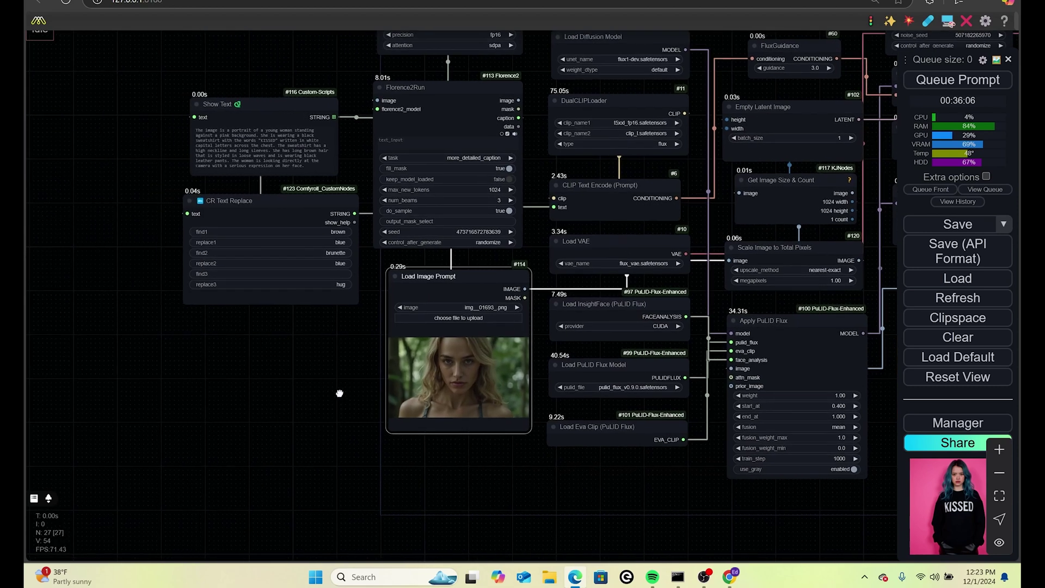
scroll(339, 391, "up", 6)
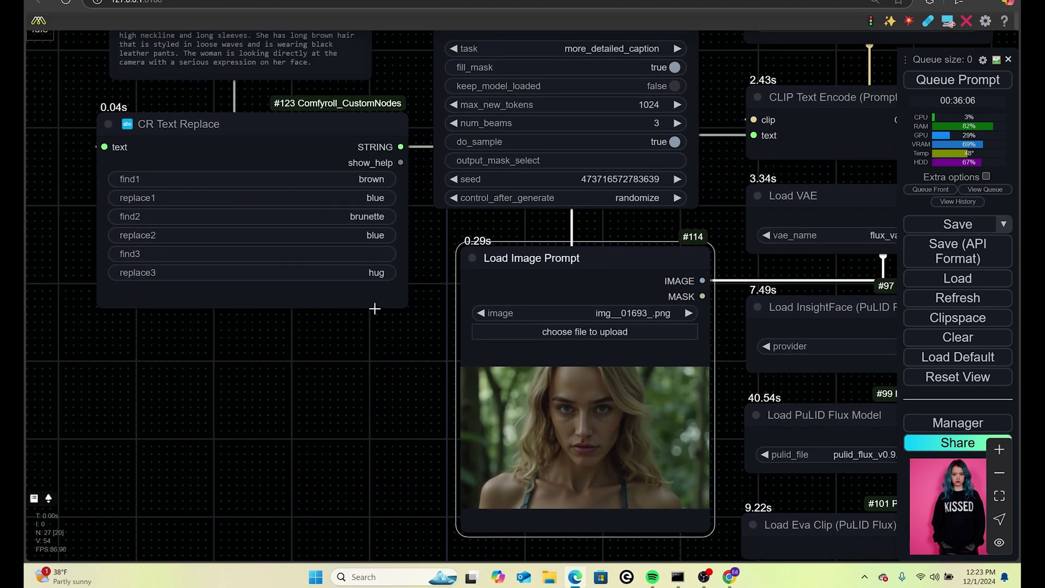
left_click(371, 179)
Set find1 to blonde and replace1 to neon green in CR Text Replace
type("blonde")
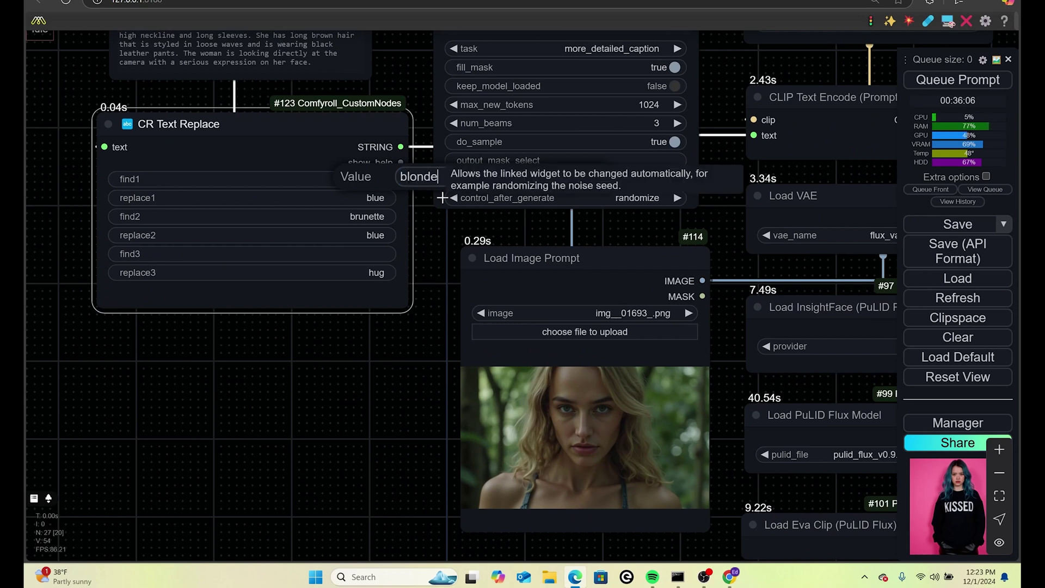
left_click(586, 176)
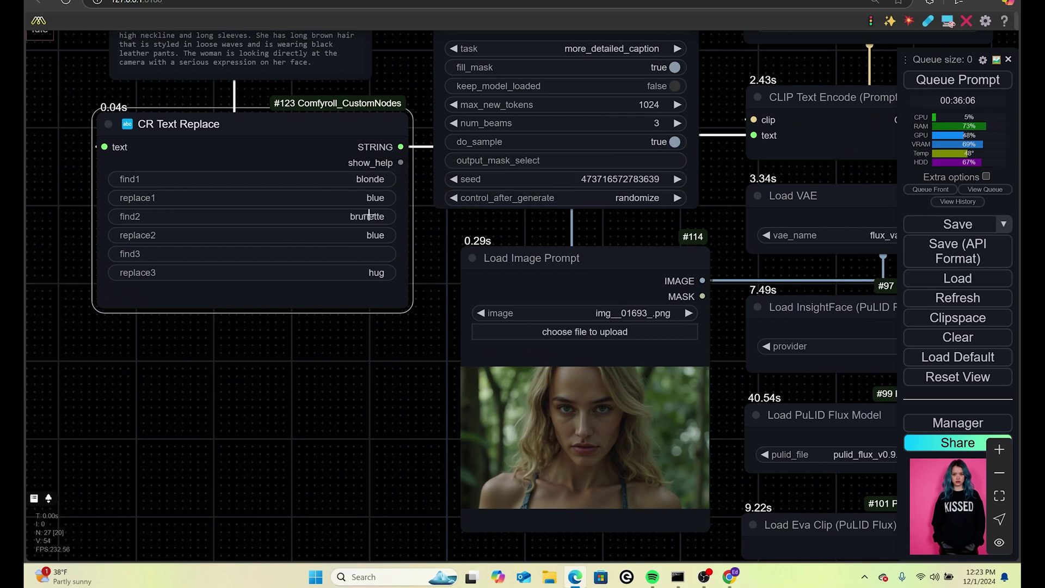
left_click(377, 200)
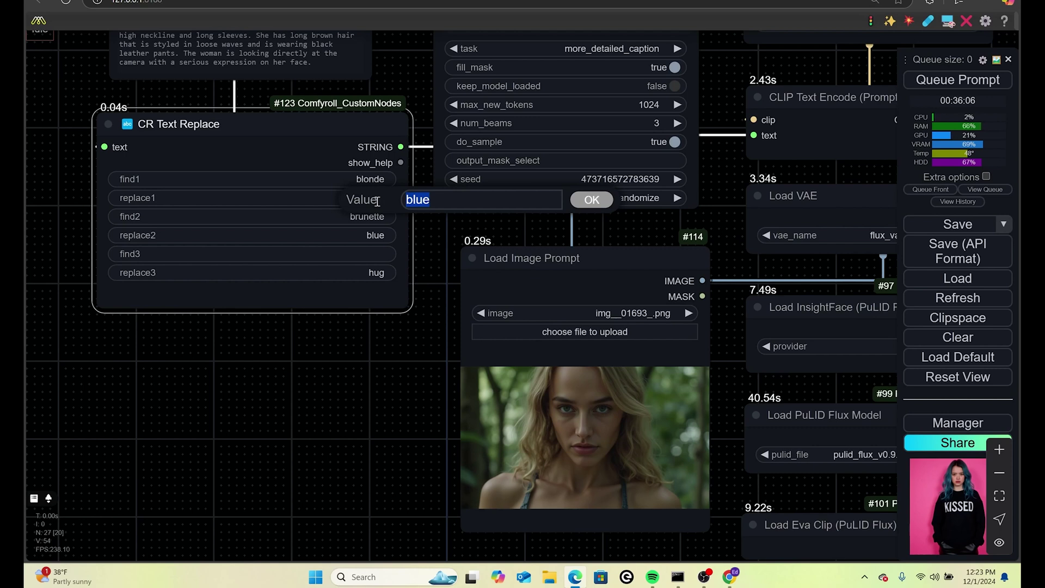
type("gree")
type("neon")
key("Return")
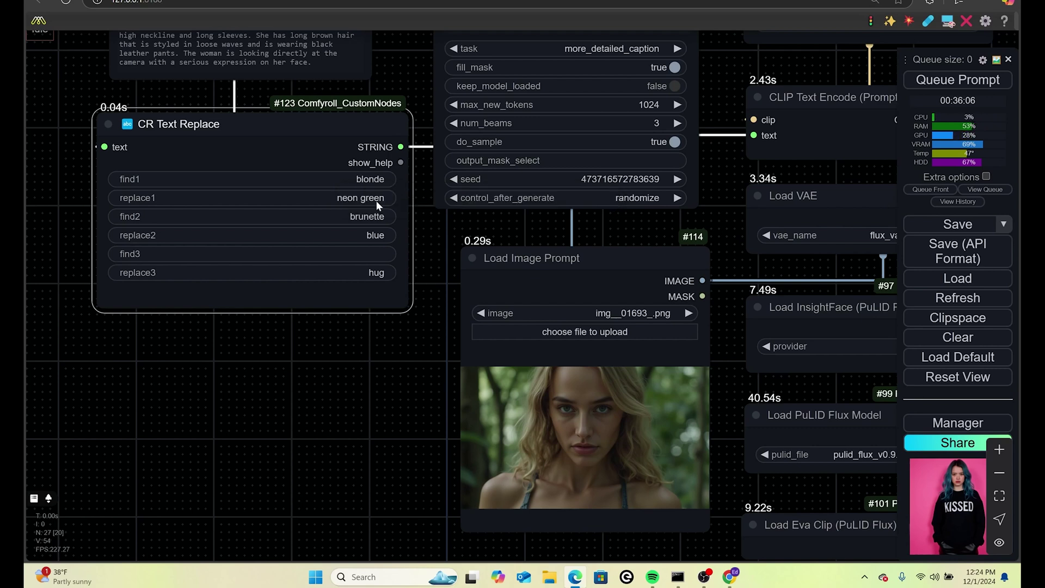
Clear the brunette find2, blue replace2 and hug replace3 entries
left_click(378, 216)
key("BackSpace")
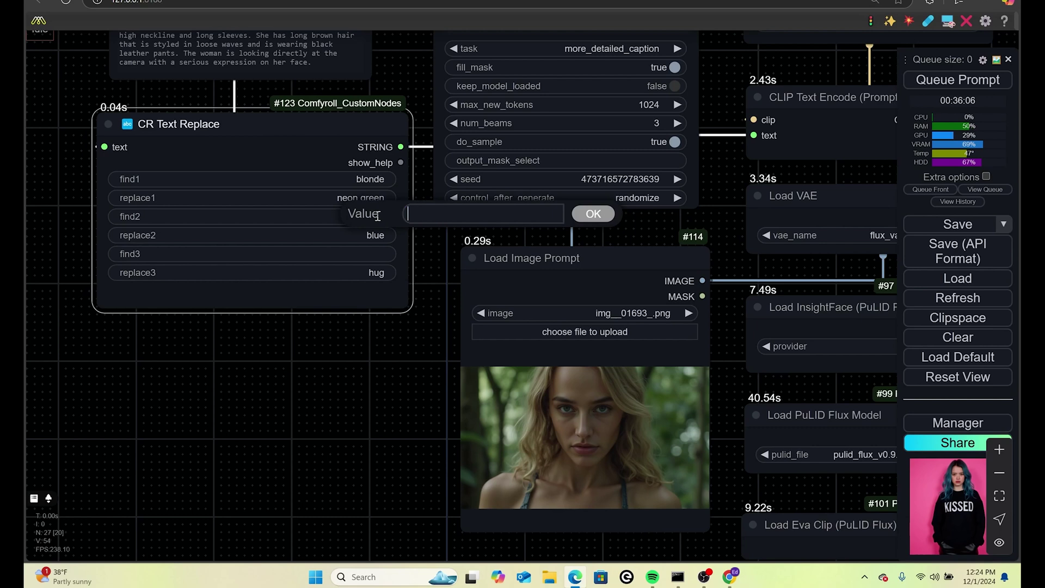
left_click(585, 220)
left_click(376, 235)
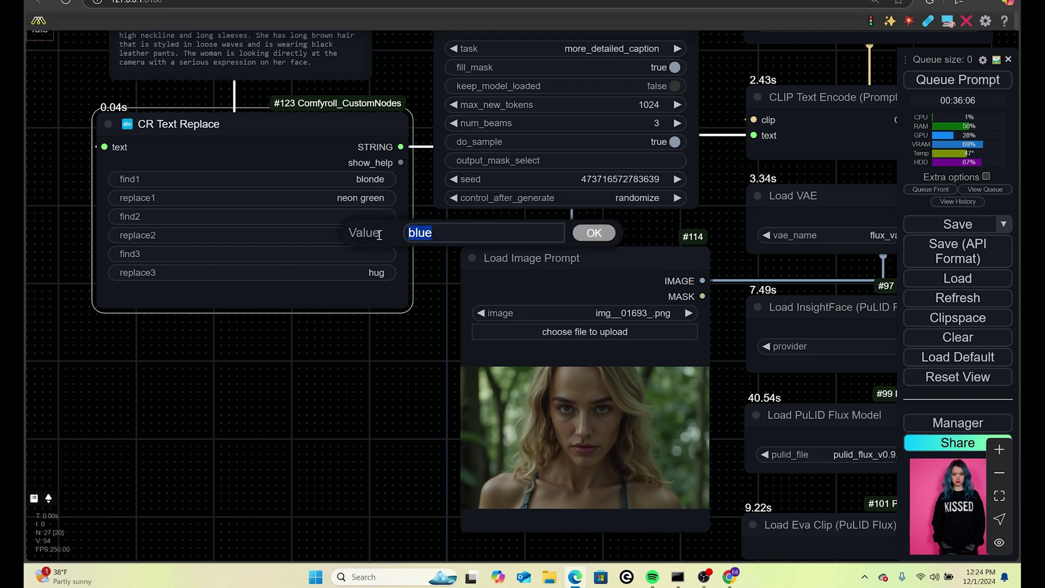
key("BackSpace")
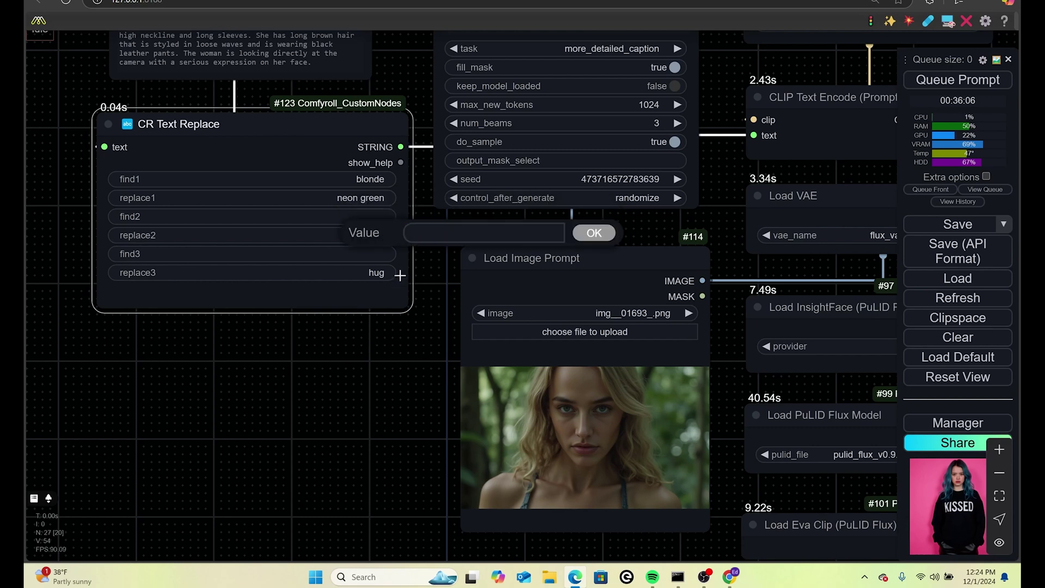
left_click(594, 233)
left_click(372, 272)
key("BackSpace")
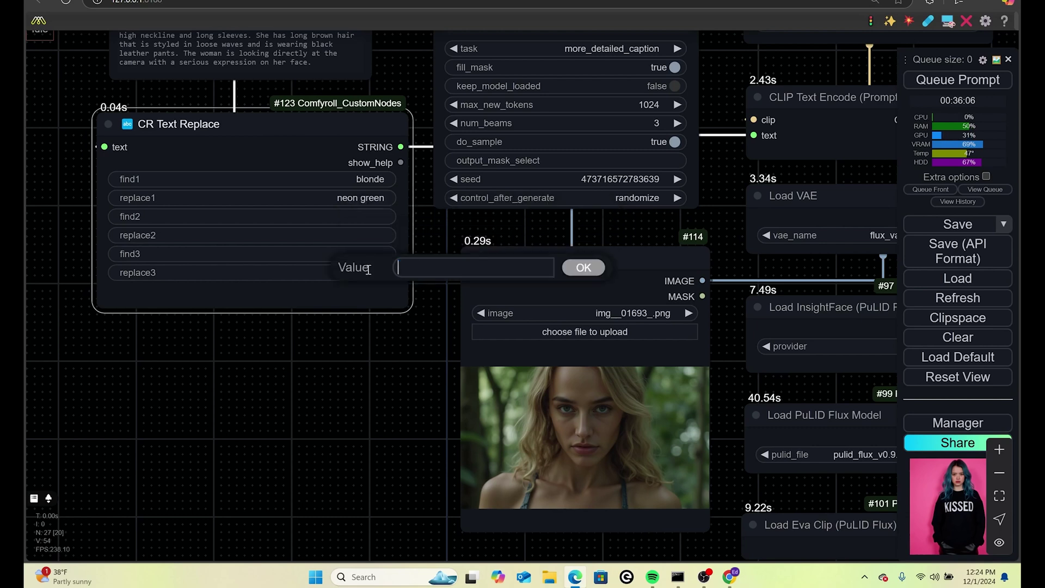
left_click(569, 268)
scroll(529, 391, "down", 2)
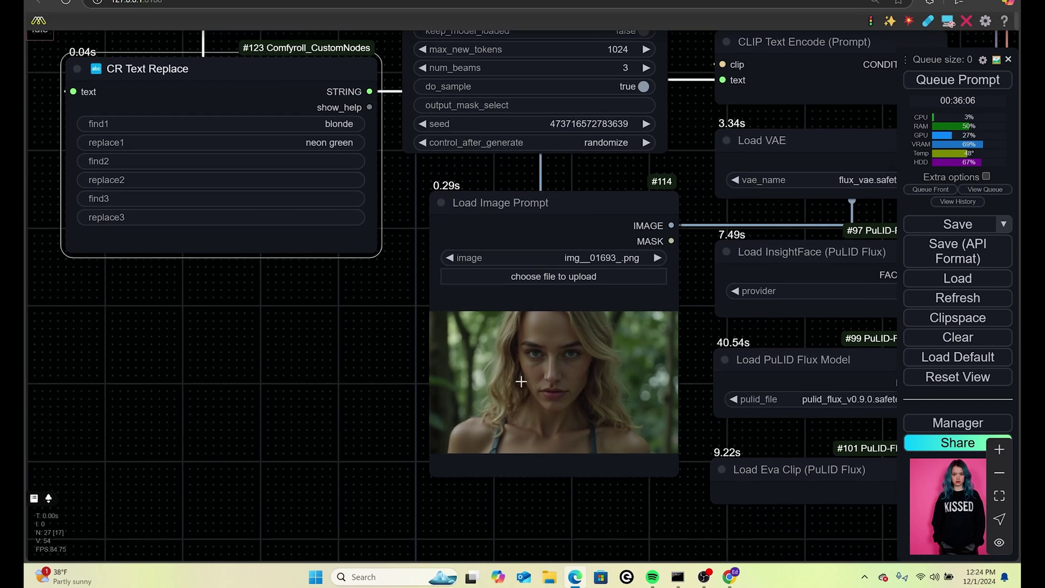
Pan from Apply PuLID Flux back to Load Image Prompt and open its file picker
scroll(682, 517, "down", 1)
left_click_drag(682, 518, 480, 465)
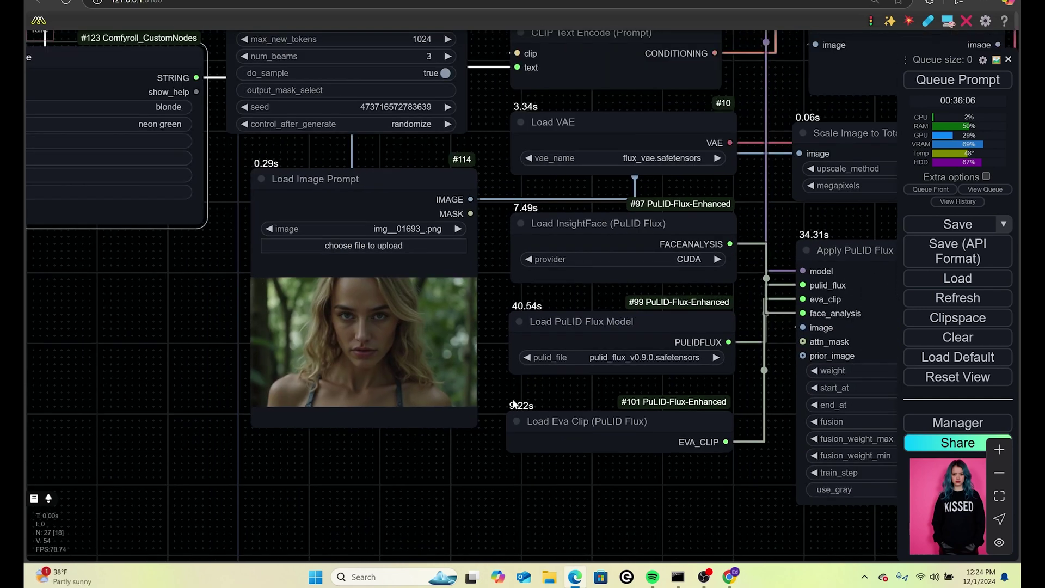
left_click_drag(797, 498, 374, 478)
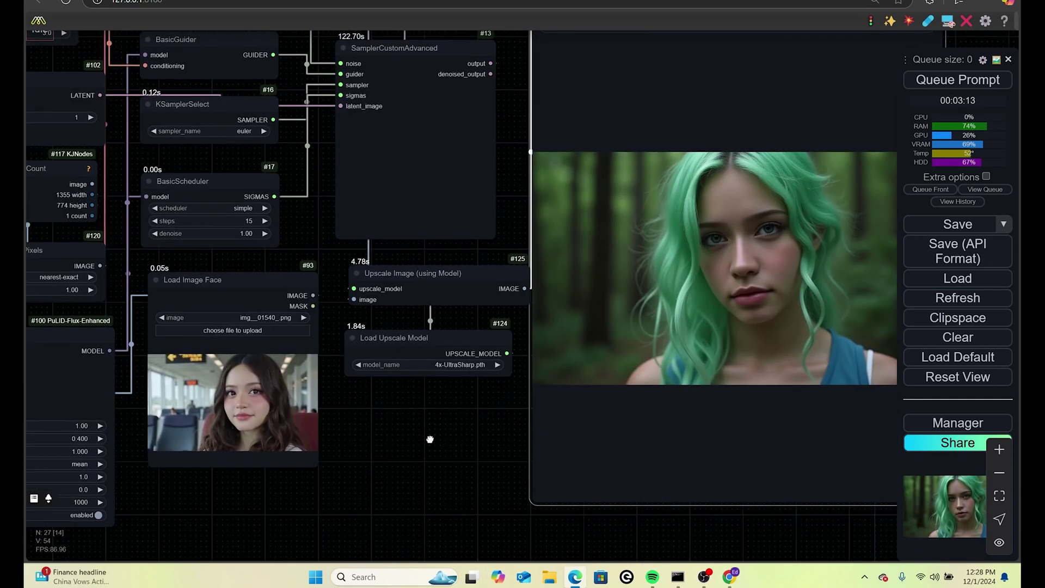
left_click_drag(427, 436, 482, 463)
left_click_drag(427, 433, 589, 444)
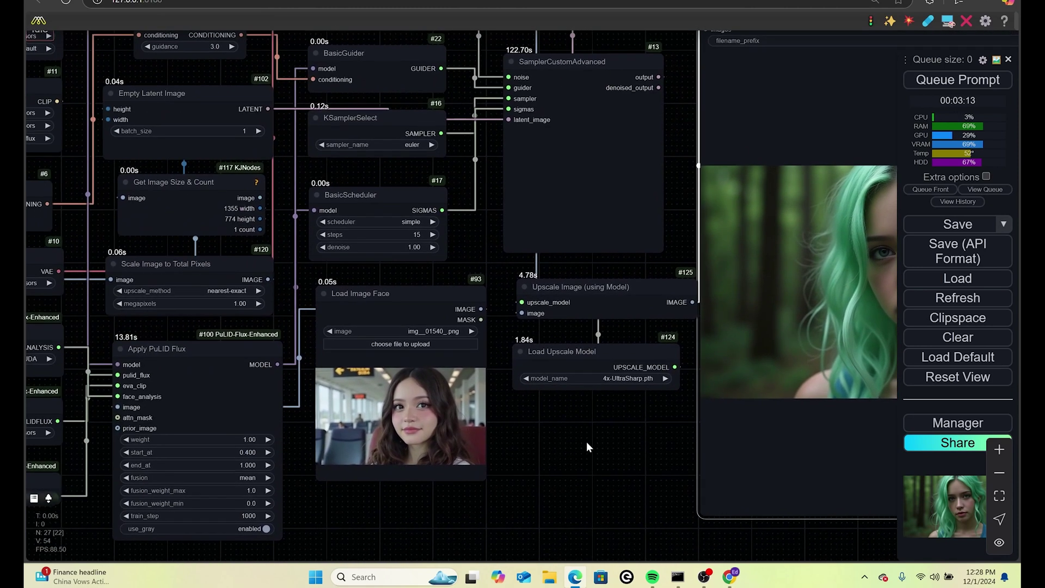
left_click_drag(376, 282, 449, 299)
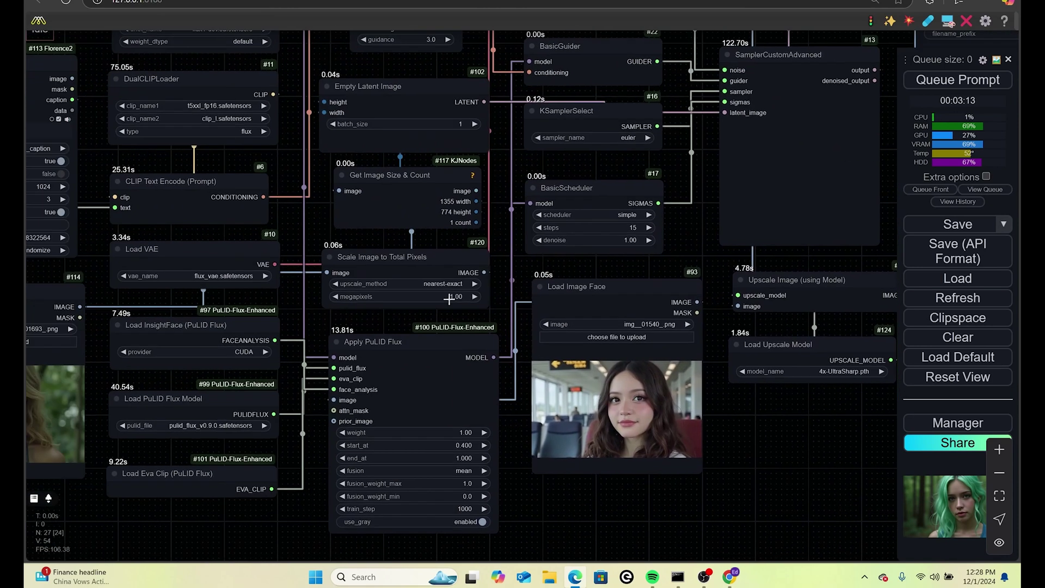
left_click_drag(339, 373, 425, 376)
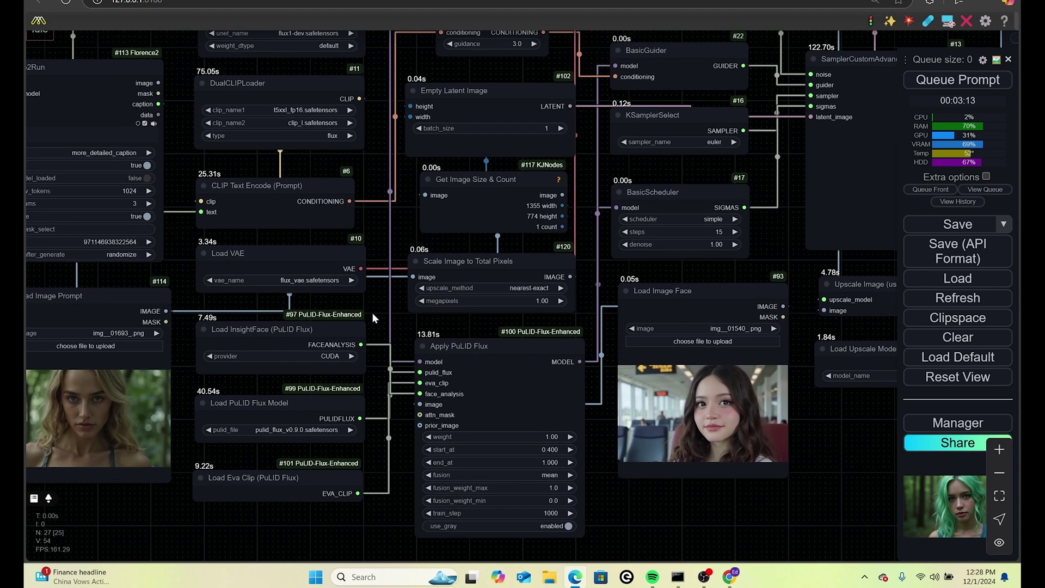
left_click_drag(370, 318, 561, 318)
left_click(267, 345)
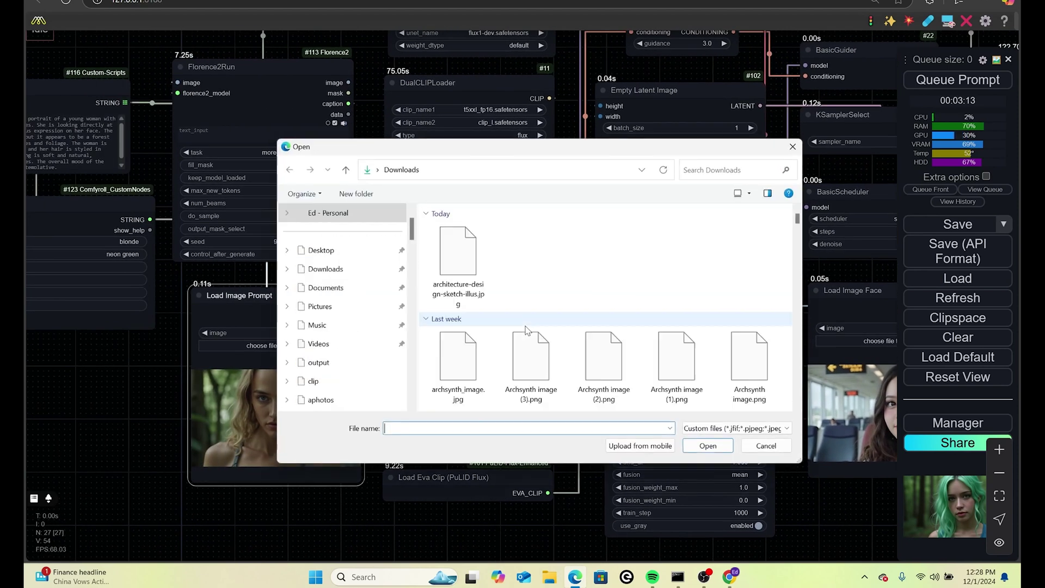
Load img__01965_.png from the Downloads folder as the new prompt image
scroll(630, 318, "down", 10)
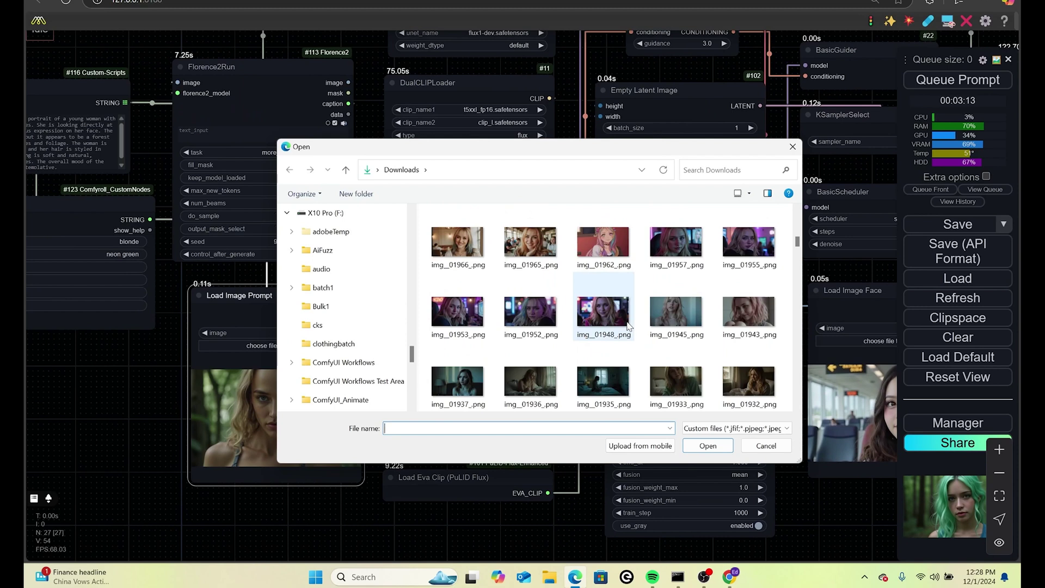
left_click(530, 245)
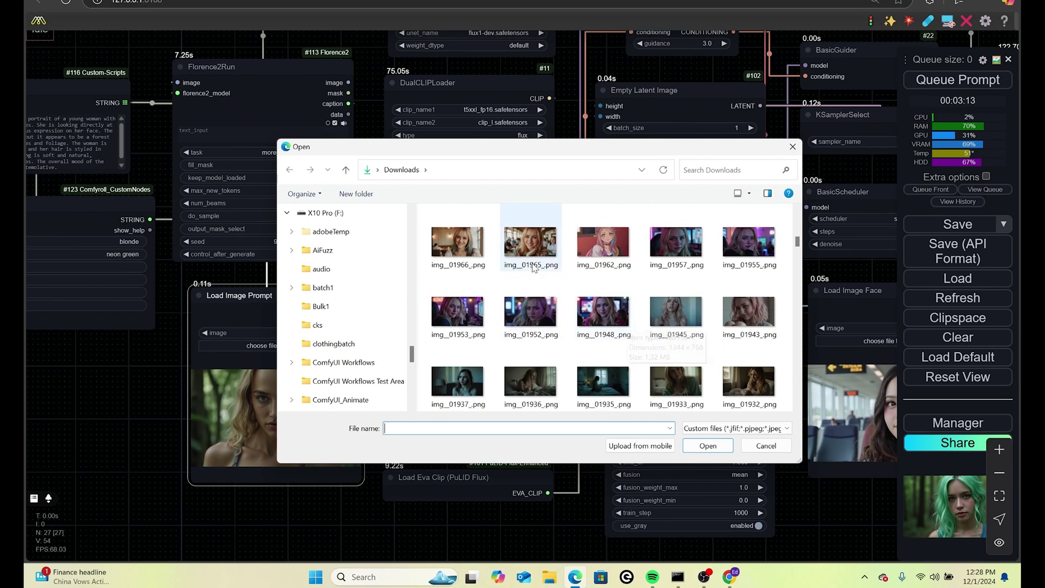
left_click(706, 445)
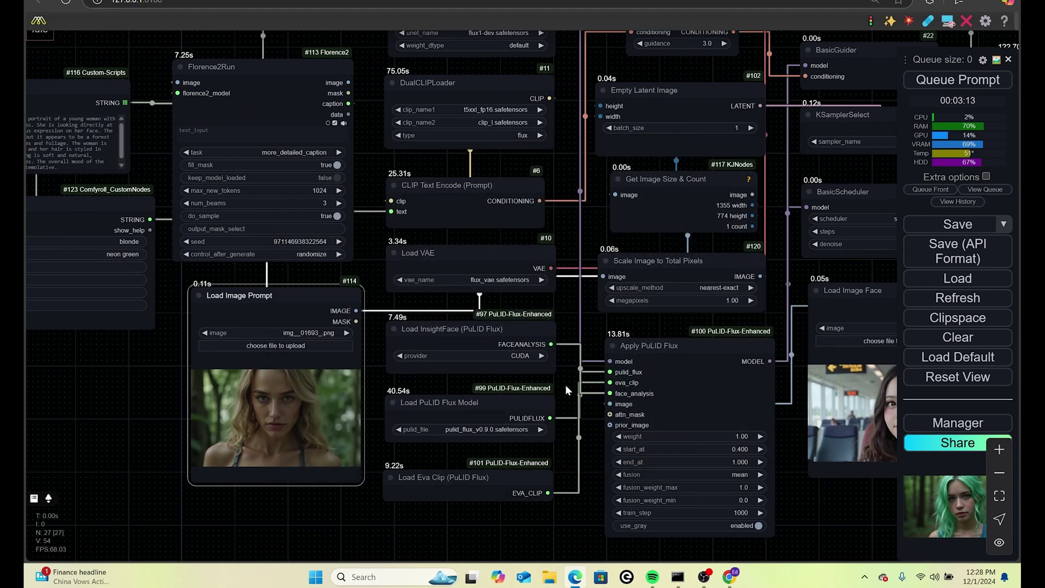